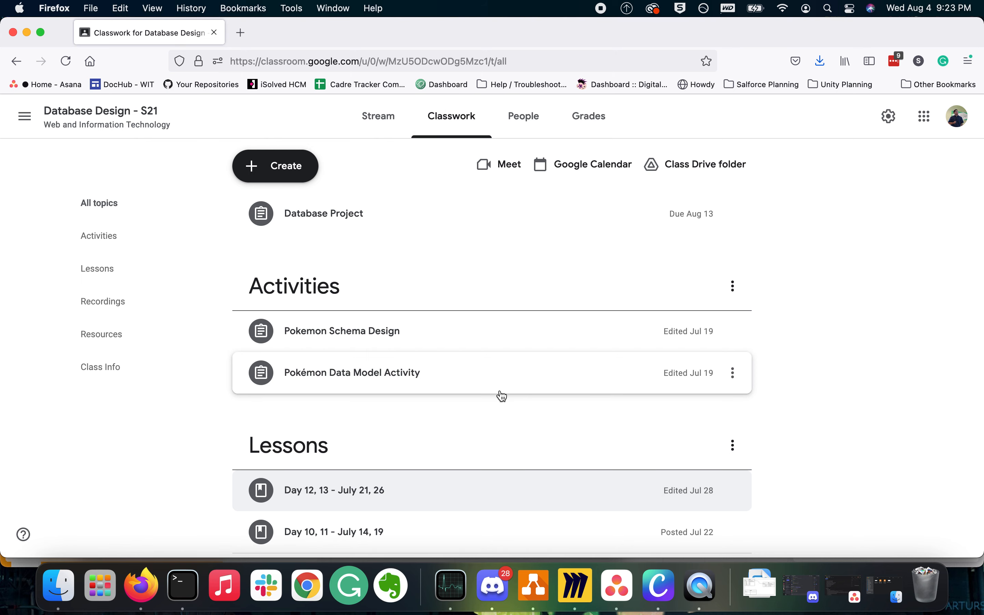
pyautogui.scroll(-1, 502, 396)
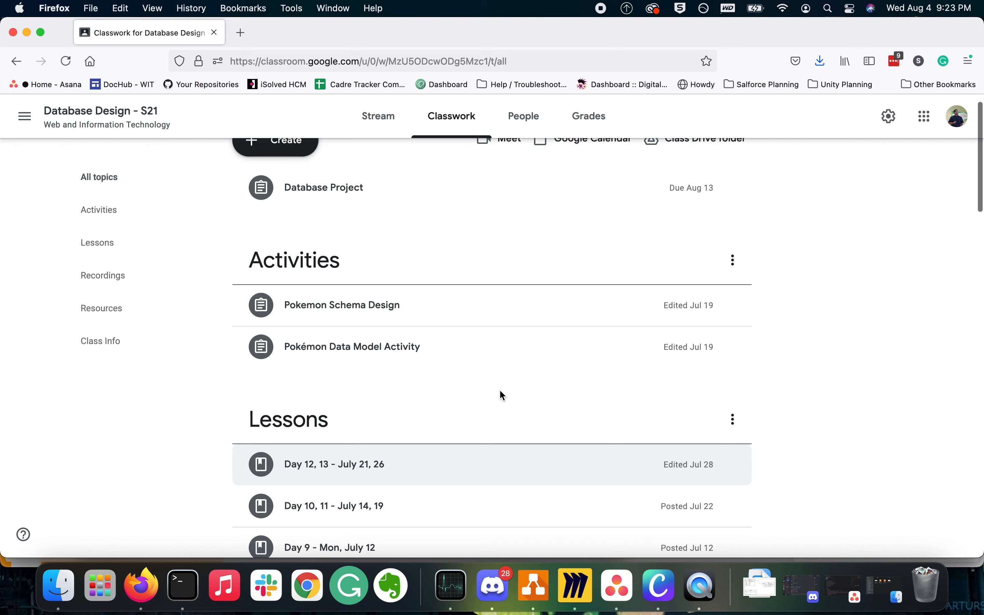
pyautogui.scroll(-10, 501, 392)
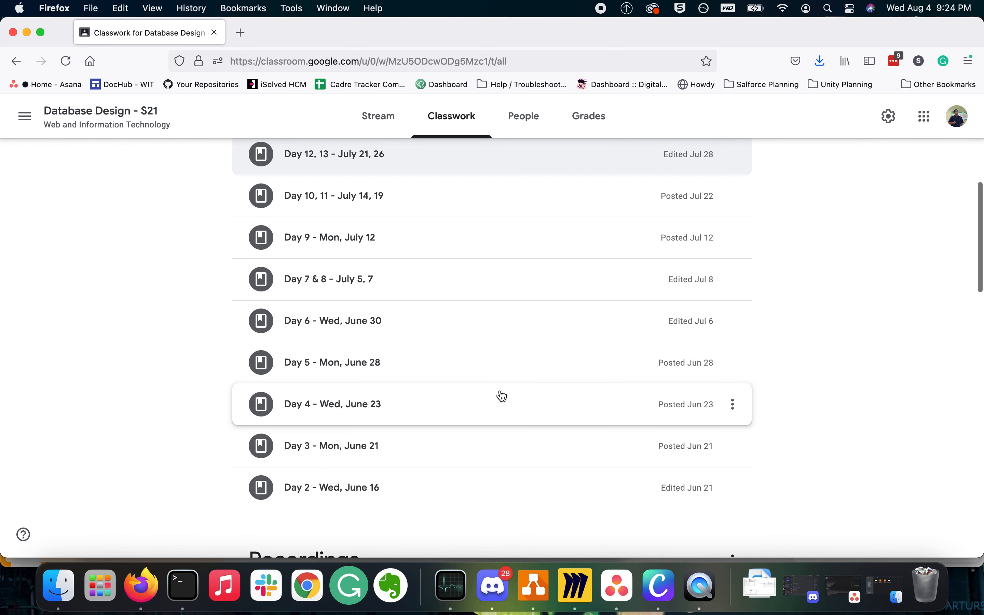
pyautogui.scroll(5, 503, 396)
pyautogui.scroll(6, 503, 395)
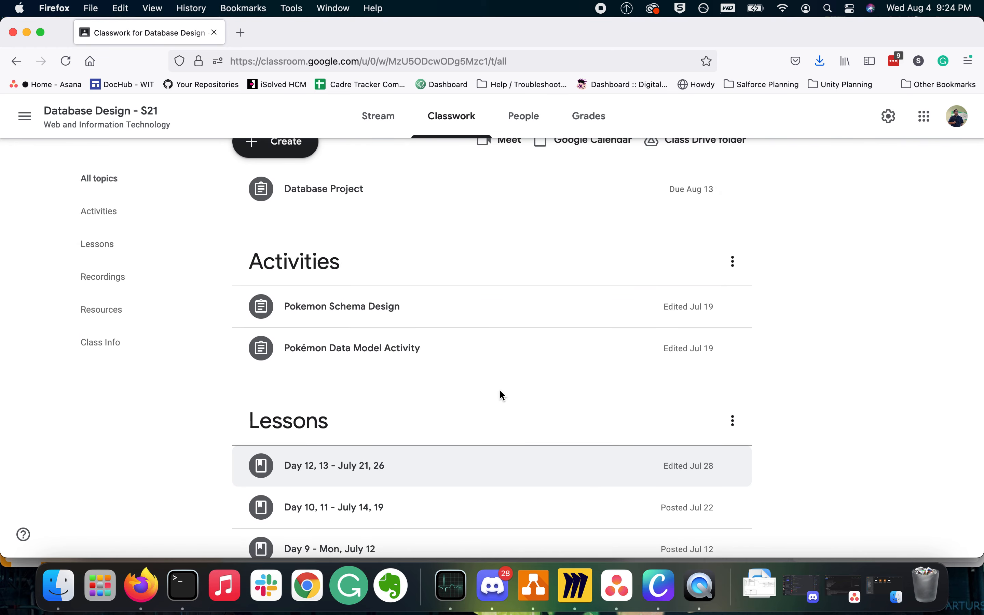
# - Launch MAMP and start its local servers with the Apache web server
pyautogui.press('super+space')
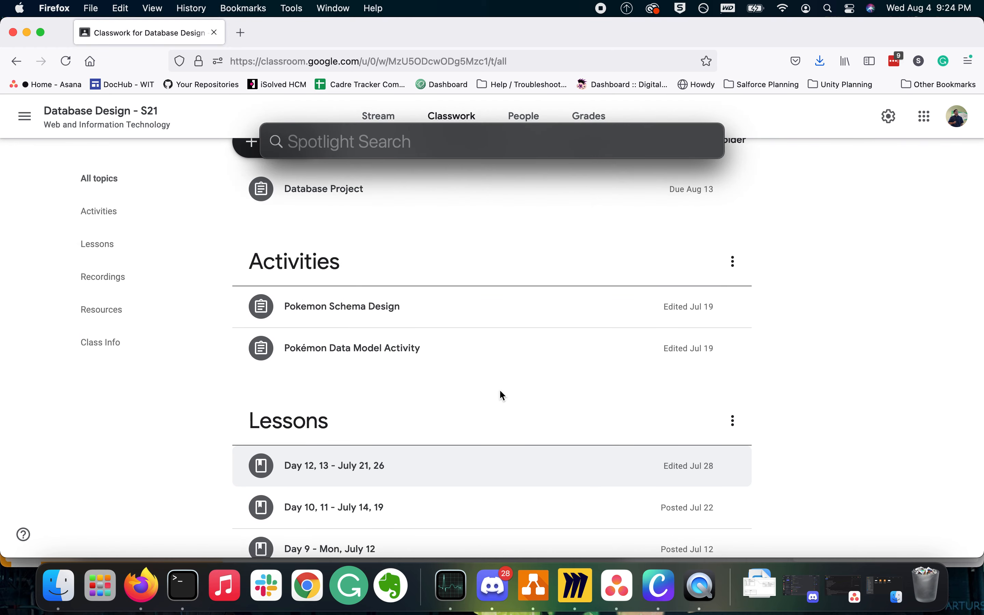
pyautogui.write('mamp')
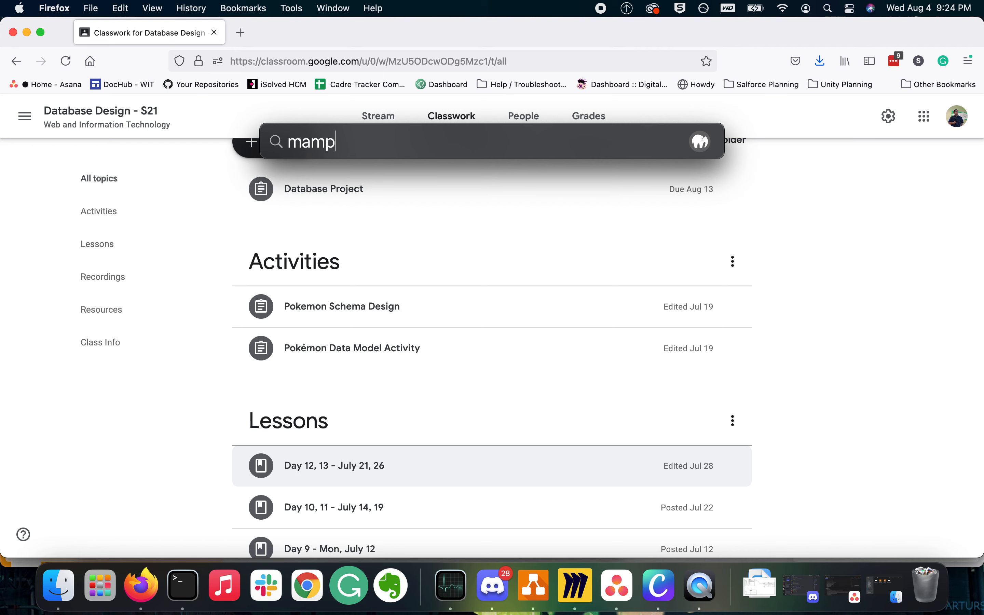
pyautogui.press('Return')
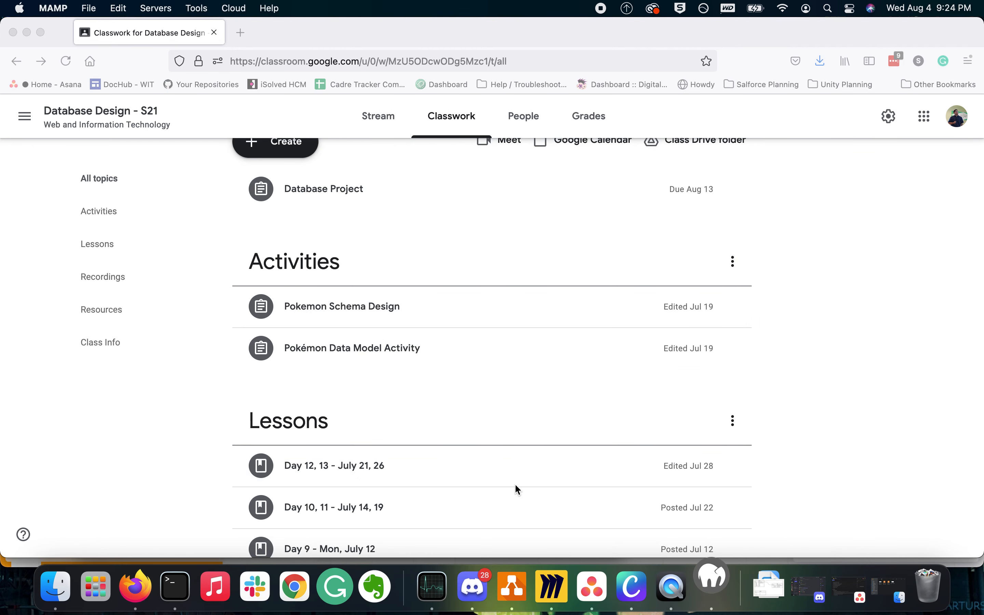
pyautogui.moveTo(629, 186); pyautogui.dragTo(326, 194)
pyautogui.click(332, 159)
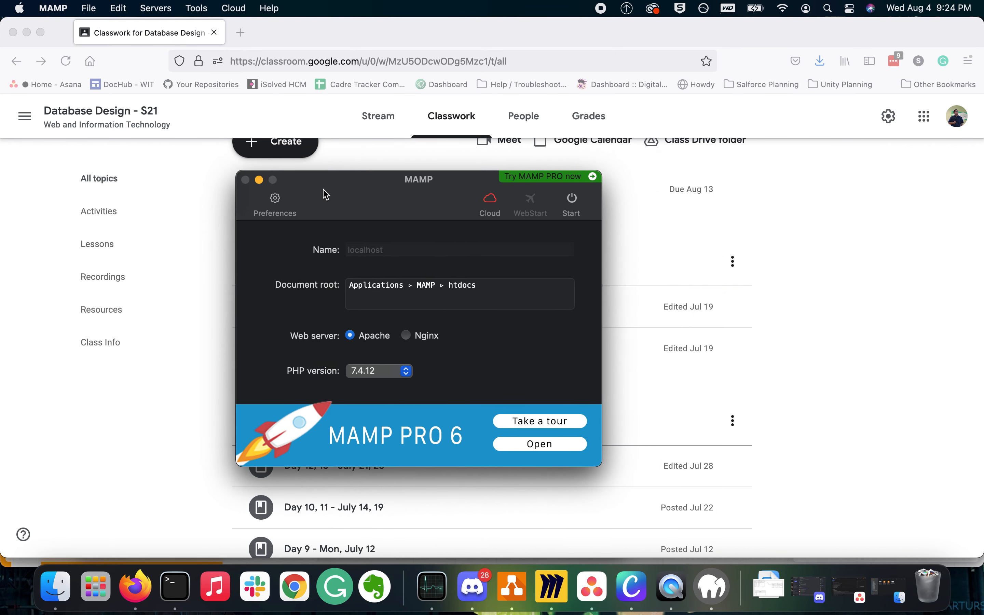
pyautogui.click(573, 205)
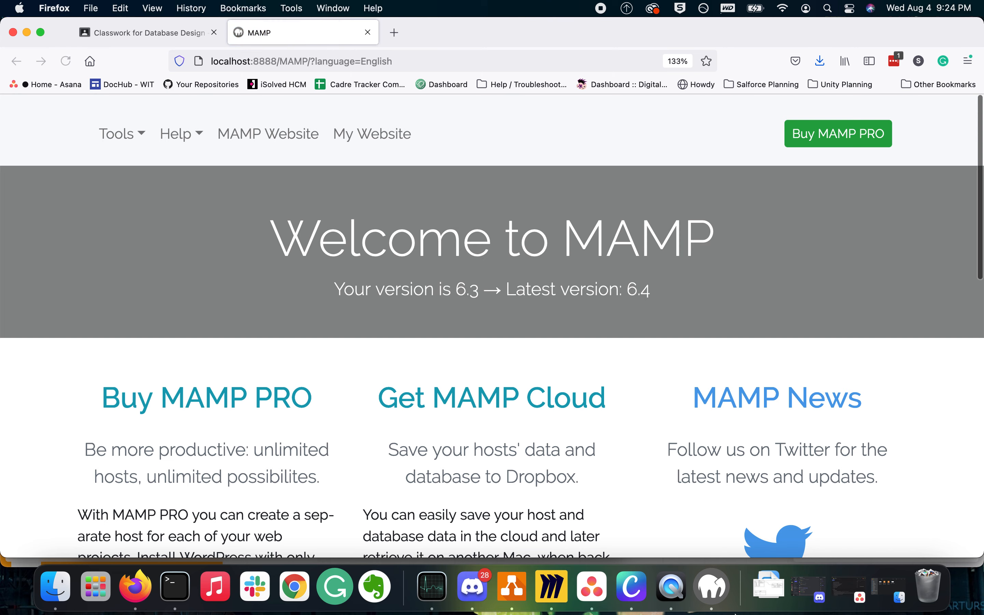
# - Check the MAMP control window, then examine the MAMP start page and the port number in its localhost address
pyautogui.click(706, 587)
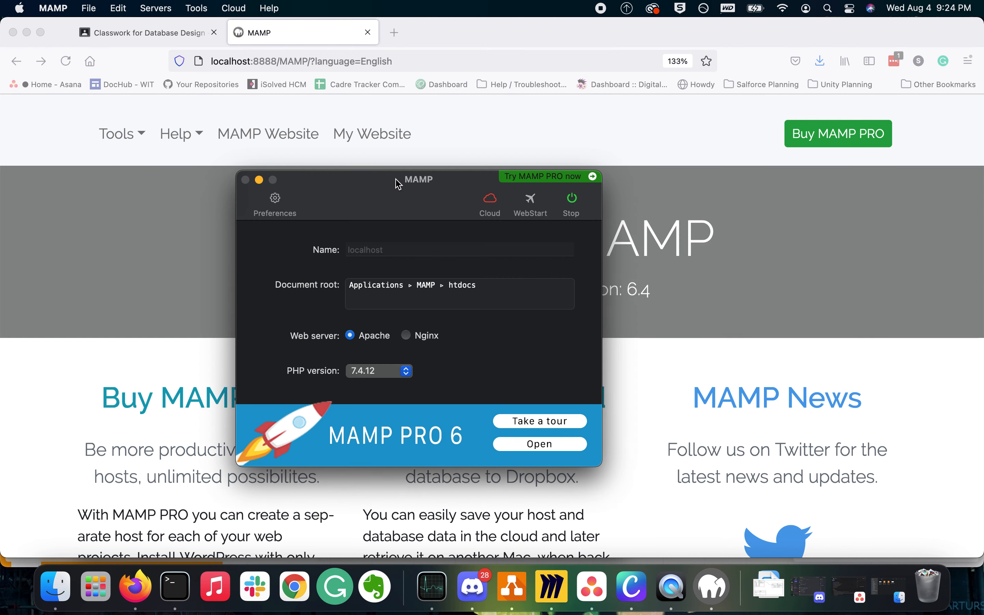
pyautogui.click(278, 34)
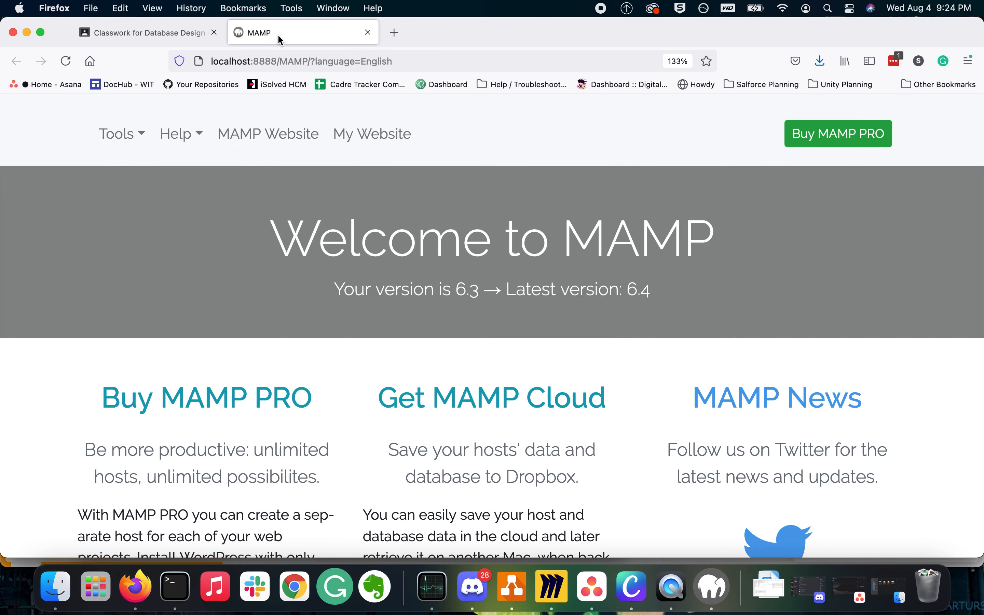
pyautogui.scroll(-10, 426, 375)
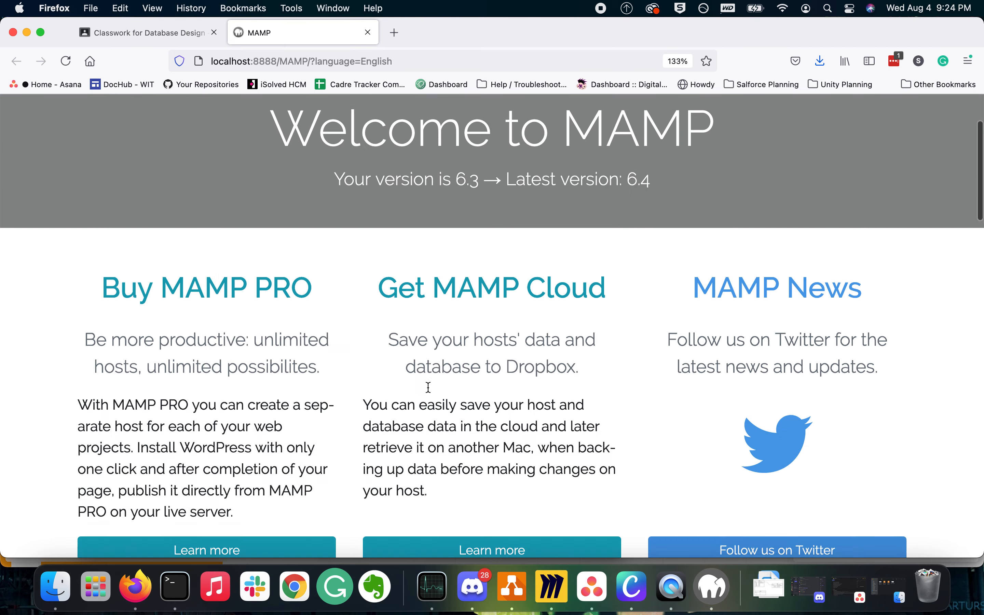
pyautogui.scroll(10, 428, 391)
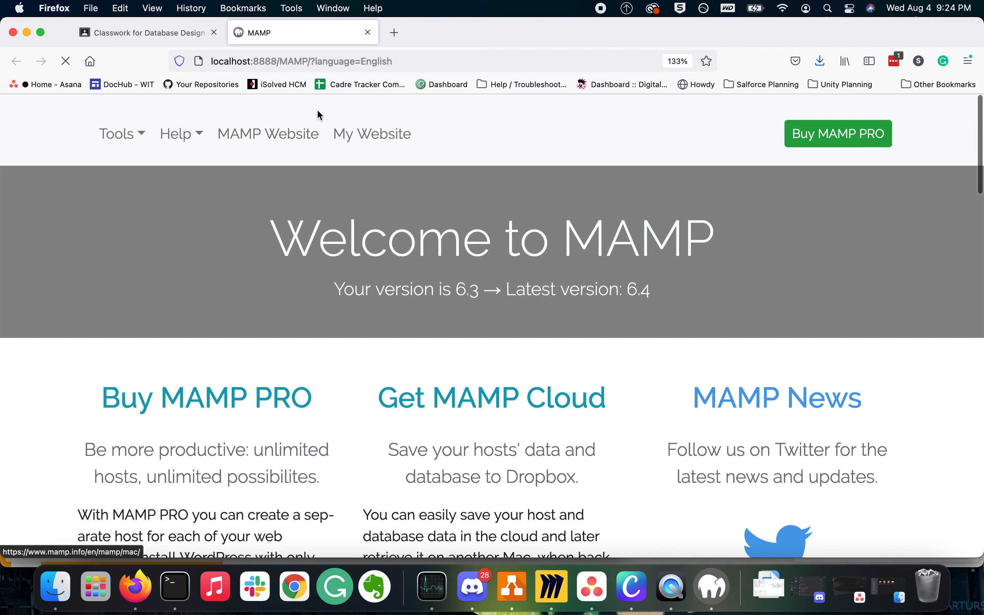
pyautogui.click(393, 59)
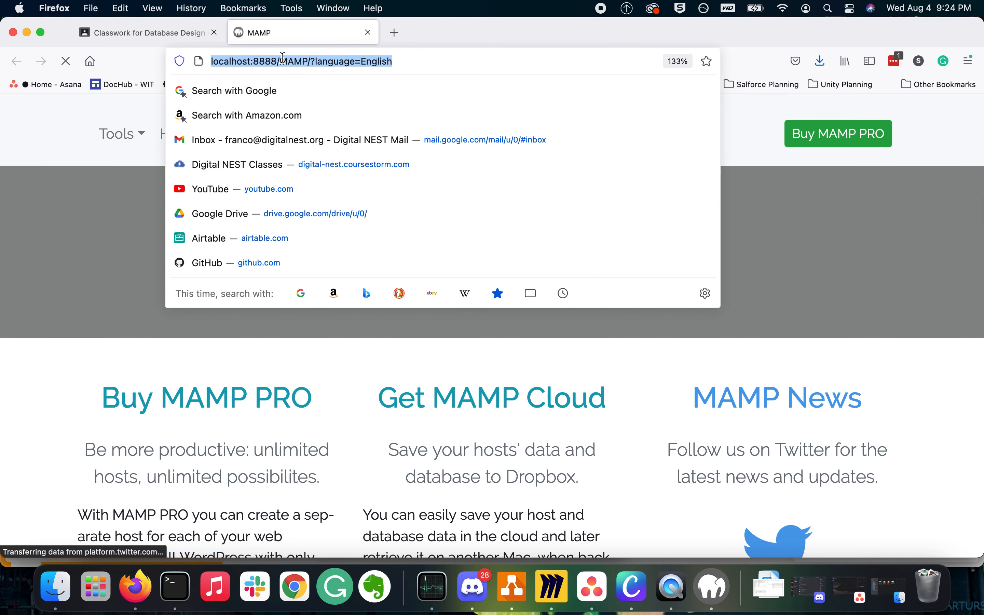
pyautogui.click(278, 64)
pyautogui.moveTo(420, 63); pyautogui.dragTo(253, 61)
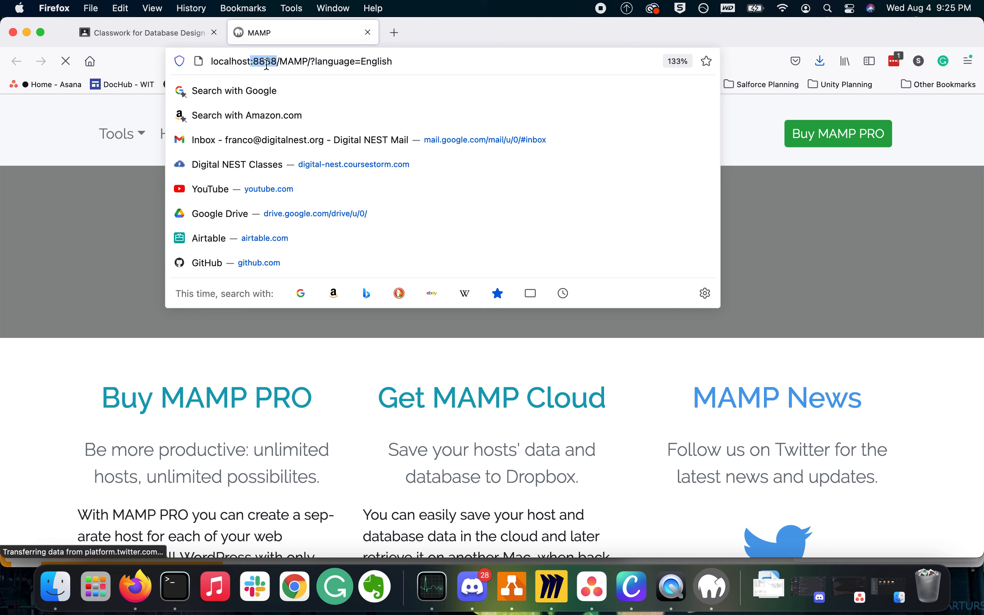
pyautogui.click(169, 33)
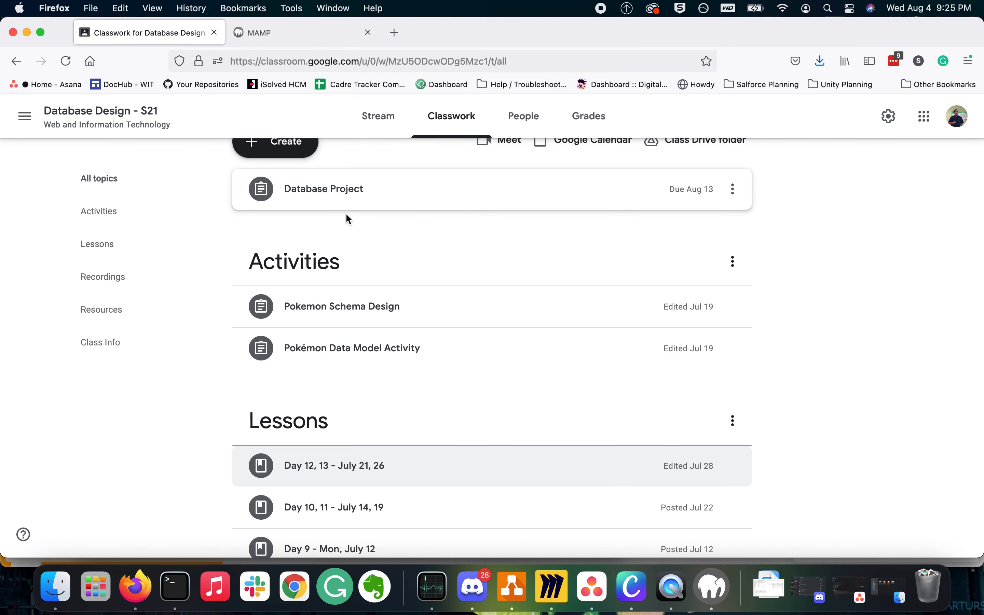
pyautogui.scroll(1, 347, 220)
pyautogui.scroll(-2, 398, 431)
pyautogui.scroll(2, 398, 432)
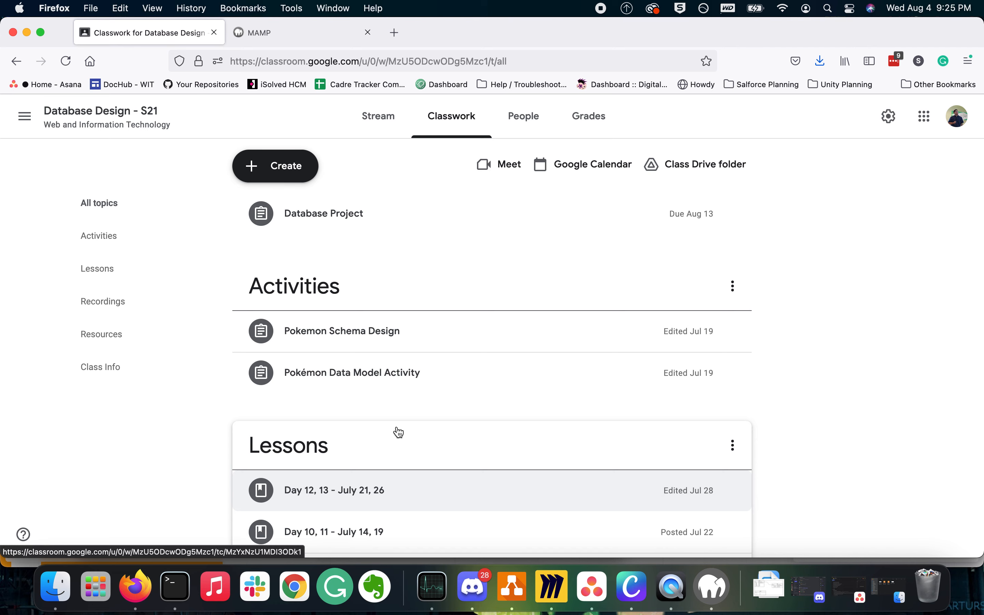
pyautogui.scroll(-1, 398, 432)
pyautogui.scroll(1, 398, 431)
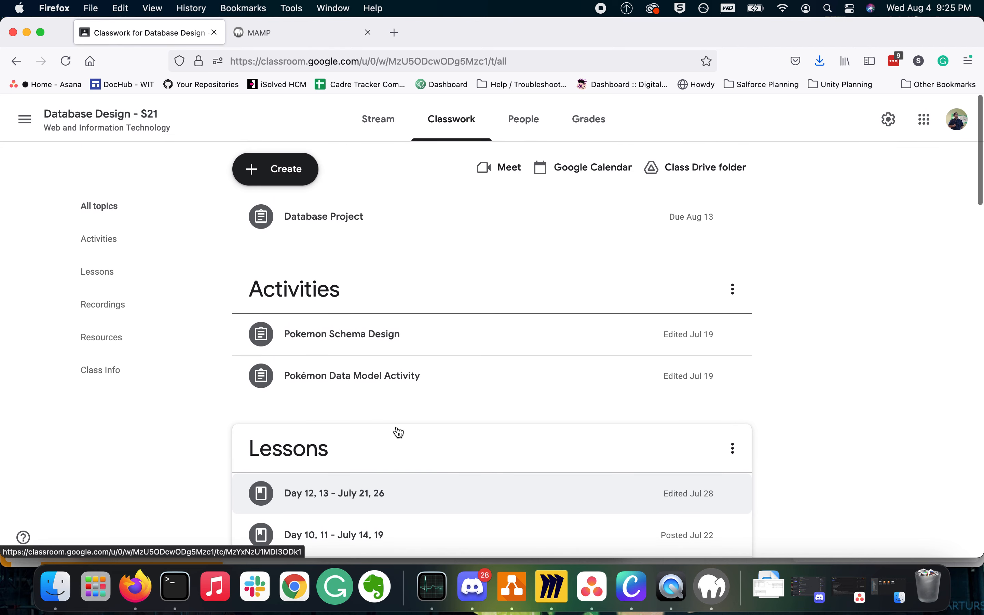
# - Return to the MAMP start page in Firefox and open phpMyAdmin from there
pyautogui.click(719, 595)
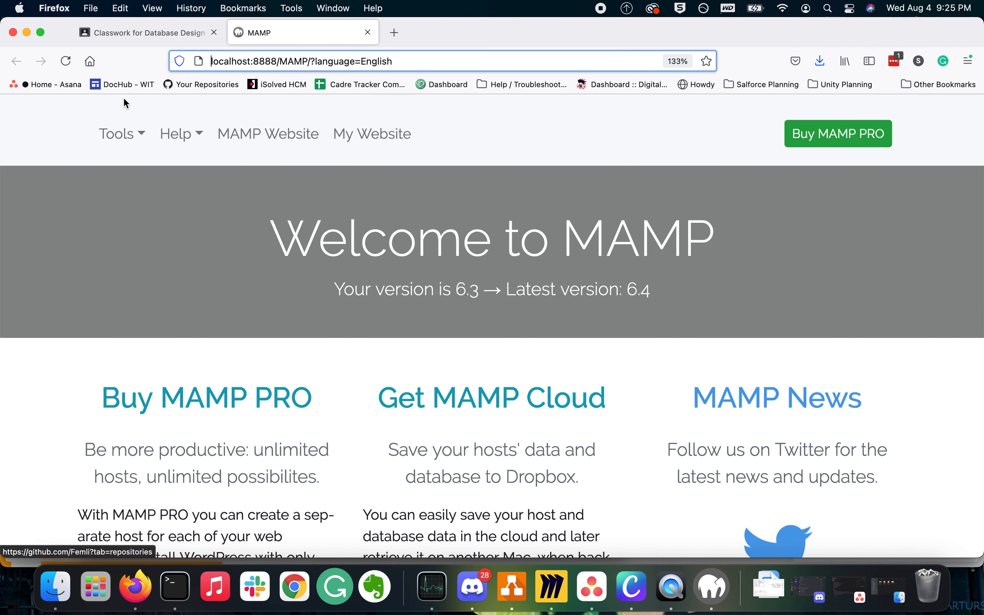
pyautogui.click(134, 135)
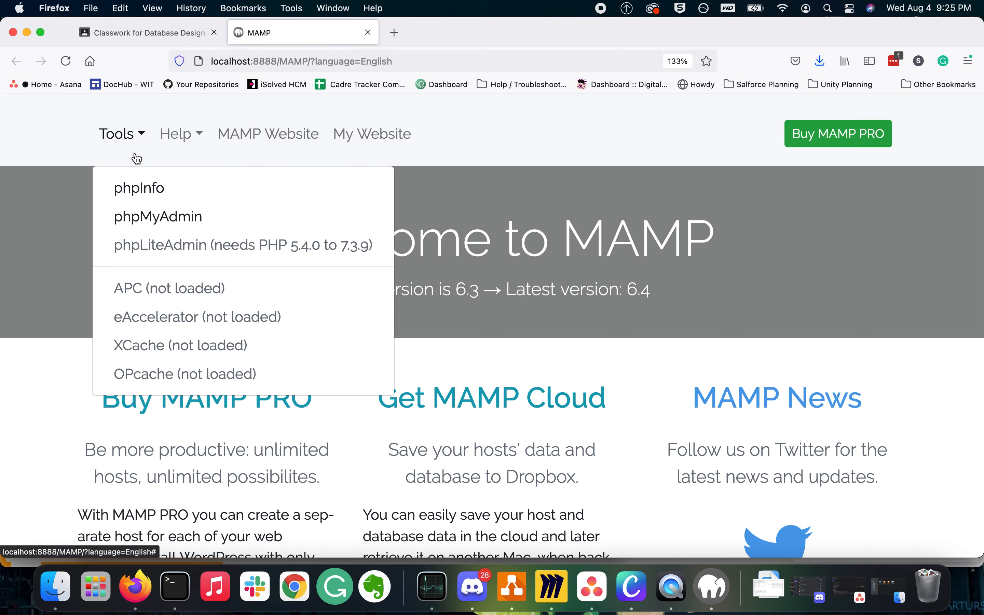
pyautogui.click(136, 222)
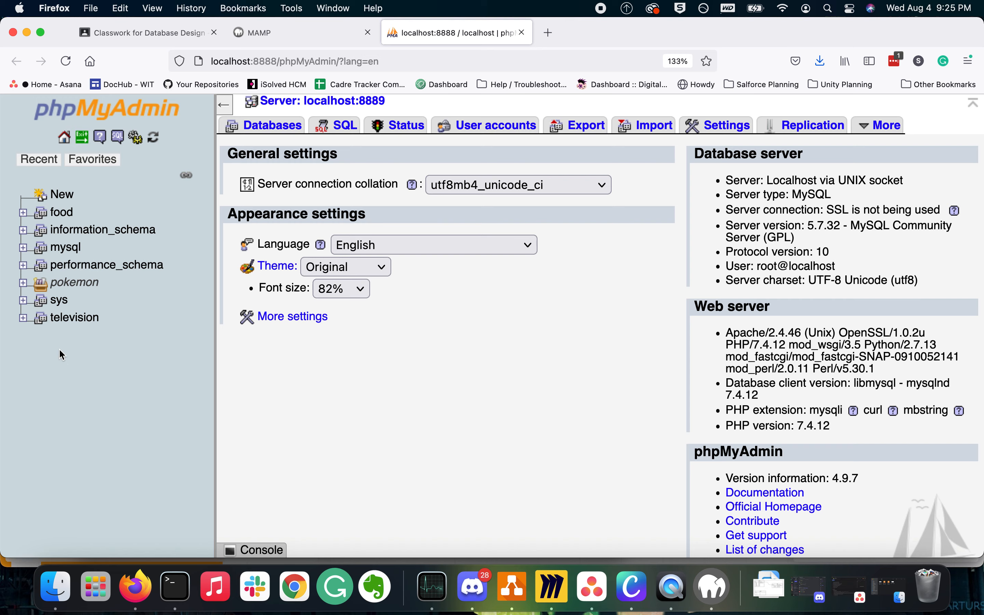
# - Expand the pokemon database group and open the pokemon_four database to show its tables
pyautogui.click(21, 283)
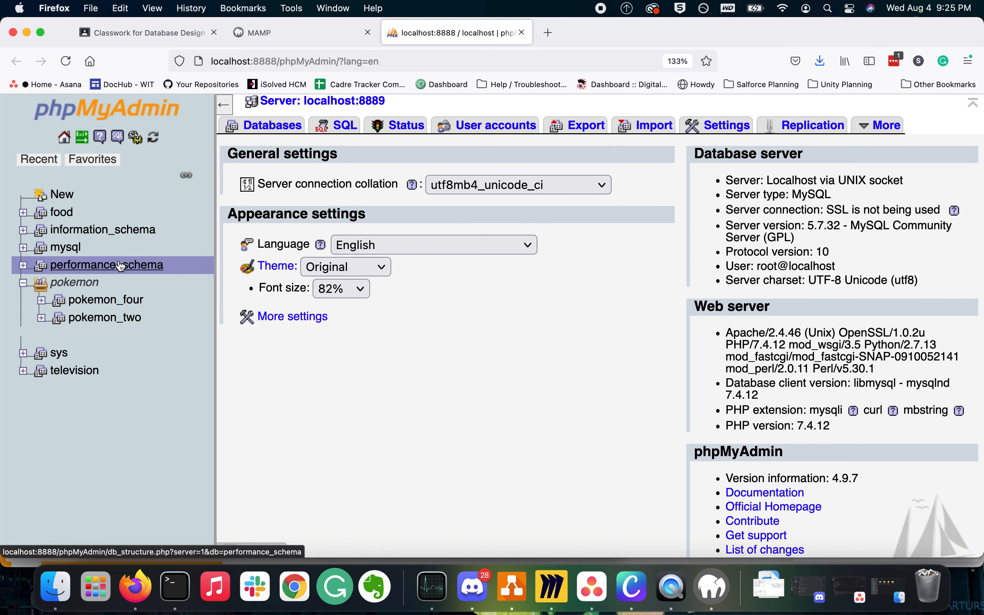
pyautogui.scroll(-2, 139, 345)
pyautogui.scroll(2, 138, 345)
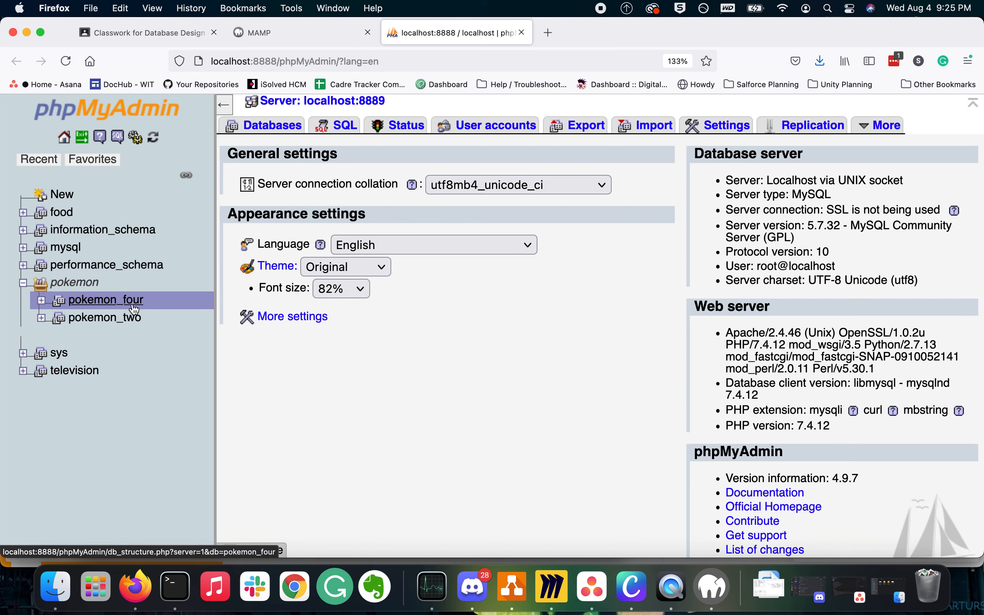
pyautogui.click(107, 300)
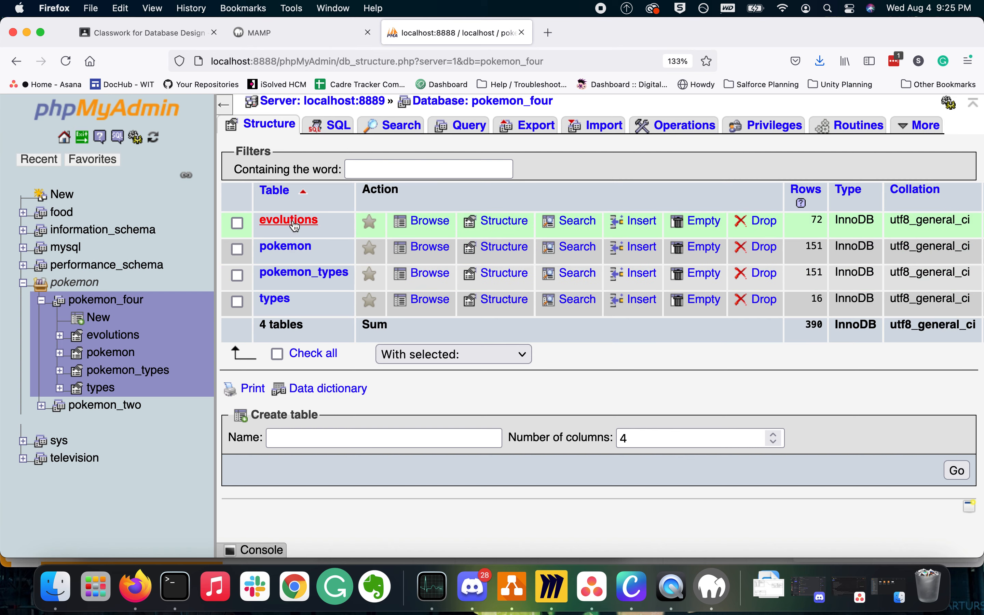
# - Switch to draw.io and view the table layout on the design2 page of pokemon-erd.drawio
pyautogui.click(513, 606)
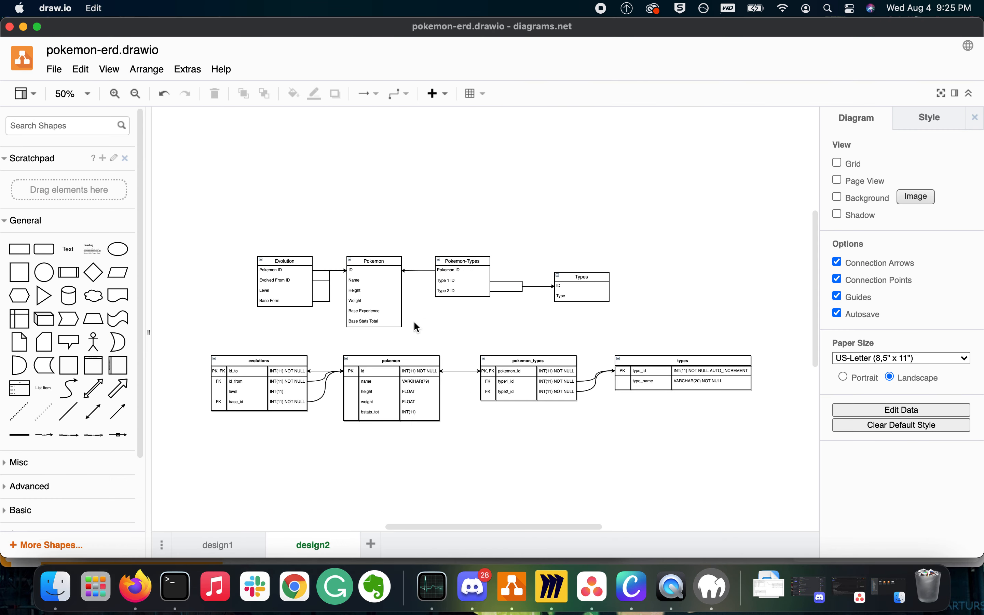
pyautogui.scroll(-2, 369, 344)
pyautogui.scroll(-2, 370, 345)
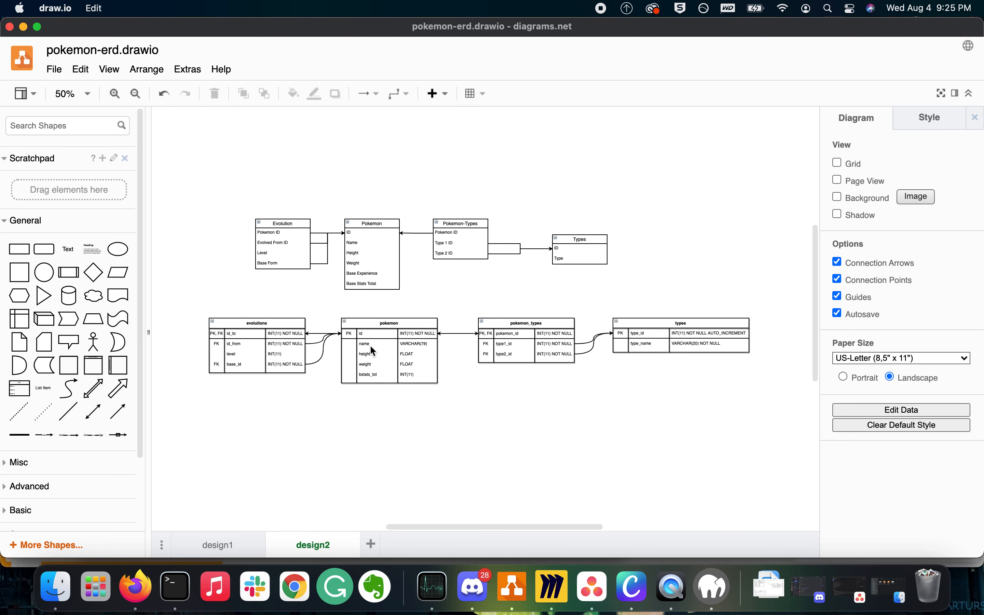
pyautogui.hscroll(-1, 370, 344)
# - Switch back to the Google Classroom classwork page in Firefox and expand the "Day 12, 13 - July 21, 26" lesson materials
pyautogui.click(136, 586)
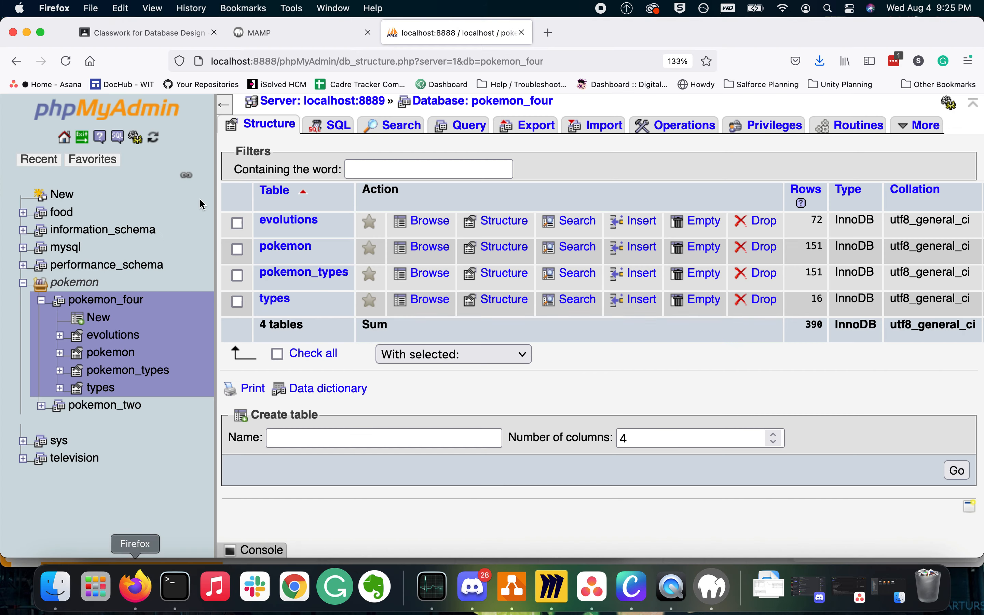
pyautogui.click(164, 38)
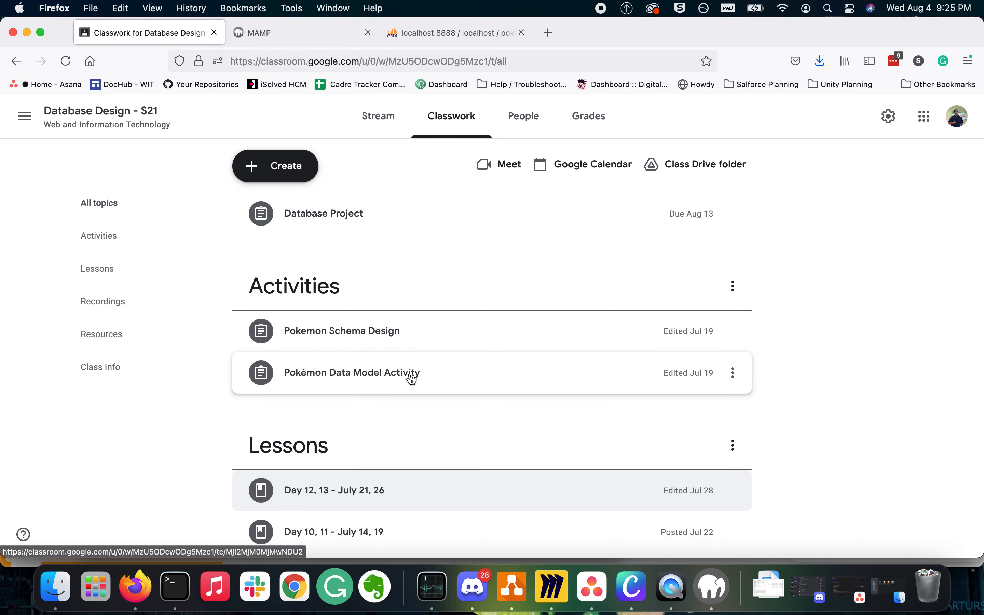
pyautogui.scroll(-6, 389, 239)
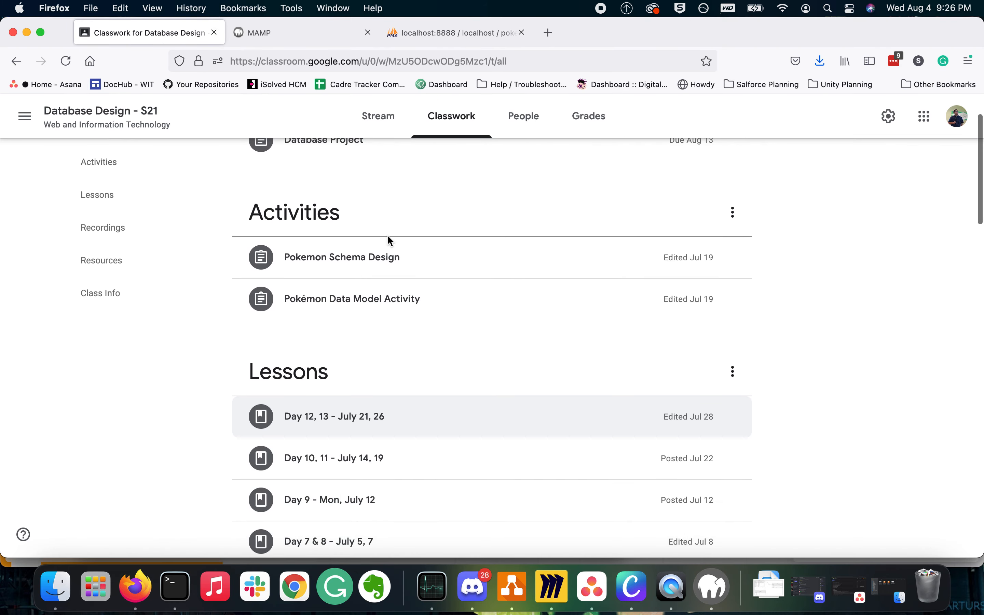
pyautogui.click(341, 250)
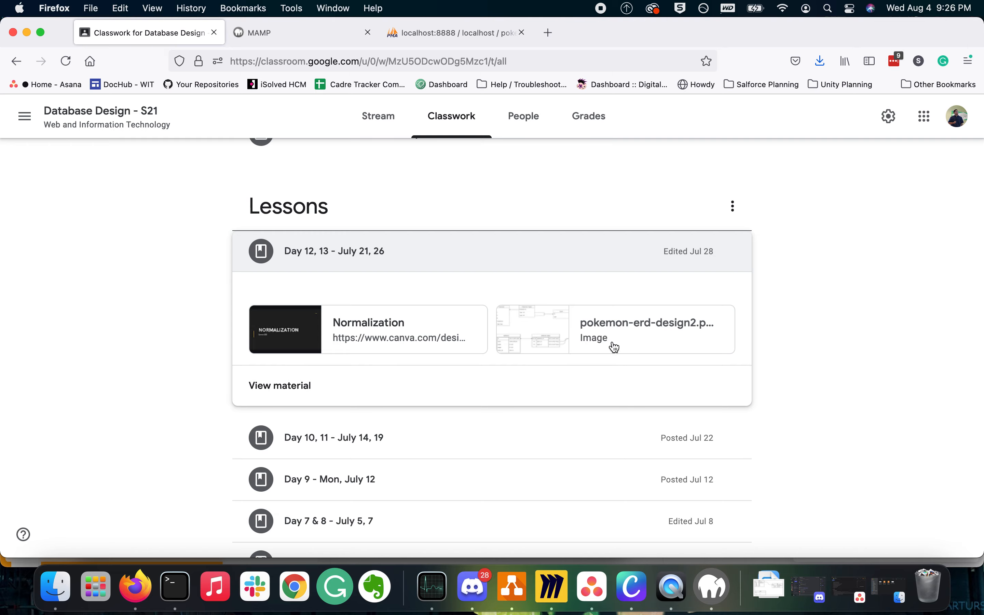
# - Switch to draw.io and examine the columns, keys and data types of the evolutions, pokemon, pokemon_types and types tables in design2
pyautogui.click(513, 587)
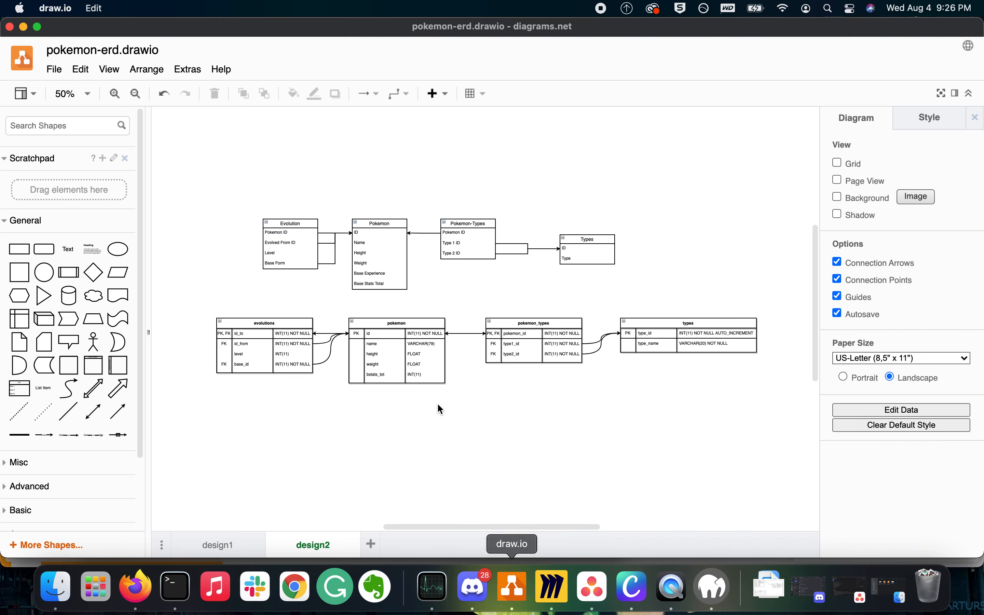
pyautogui.scroll(10, 299, 344)
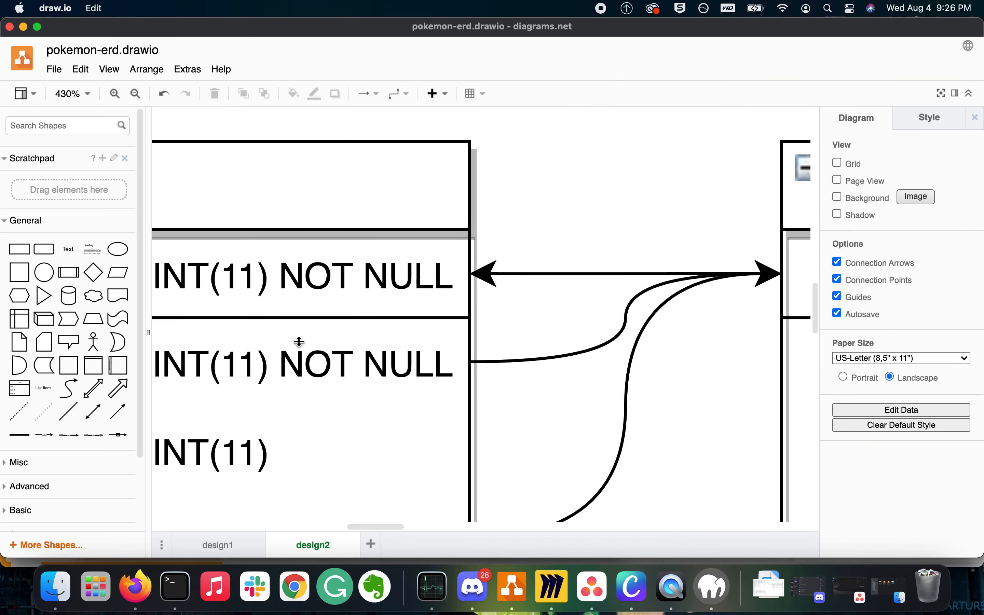
pyautogui.hscroll(-5, 300, 344)
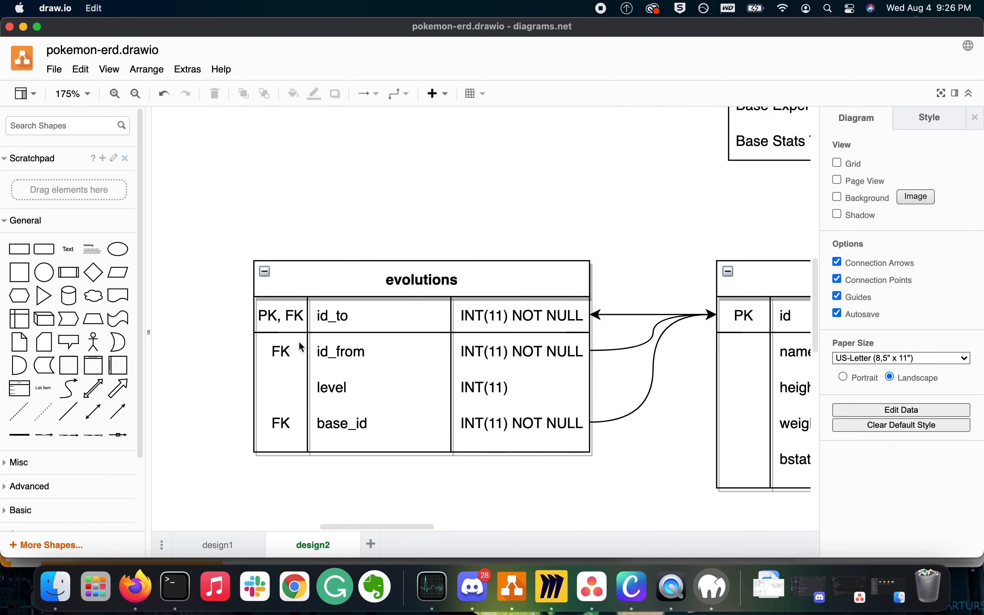
pyautogui.hscroll(3, 299, 343)
pyautogui.hscroll(6, 299, 346)
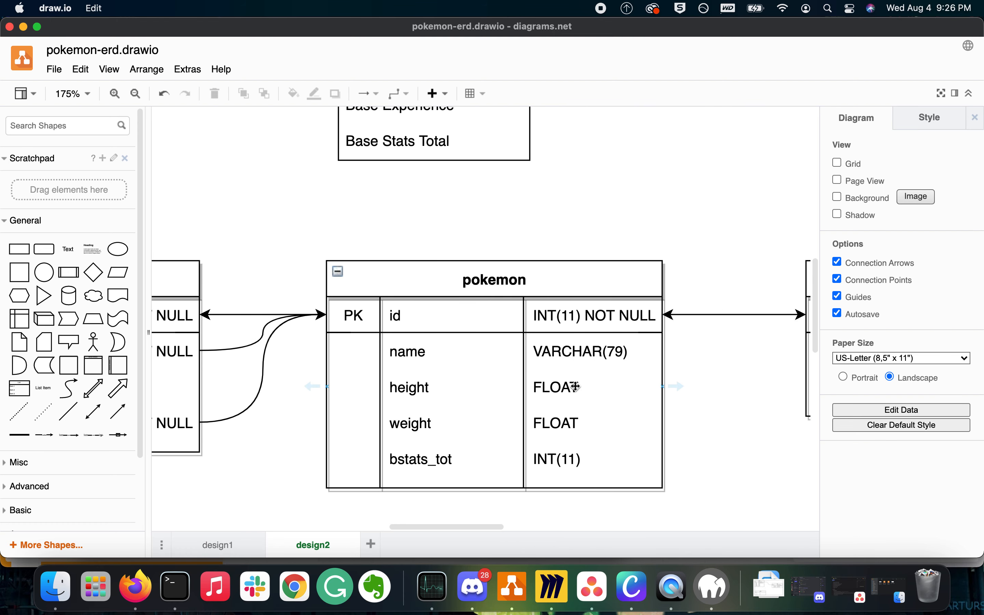
pyautogui.hscroll(11, 575, 386)
pyautogui.click(463, 264)
pyautogui.hscroll(10, 476, 426)
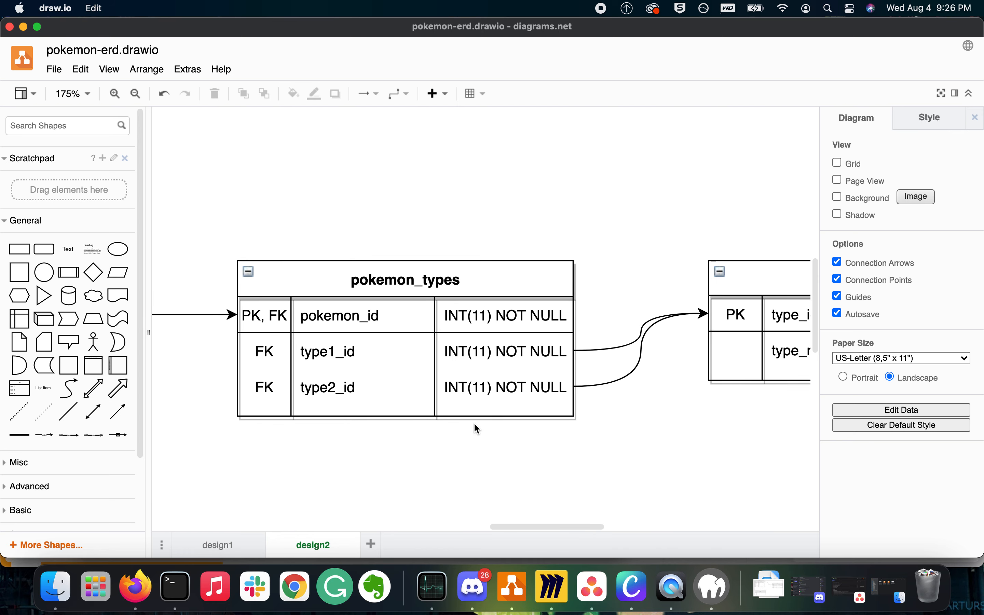
pyautogui.hscroll(2, 475, 424)
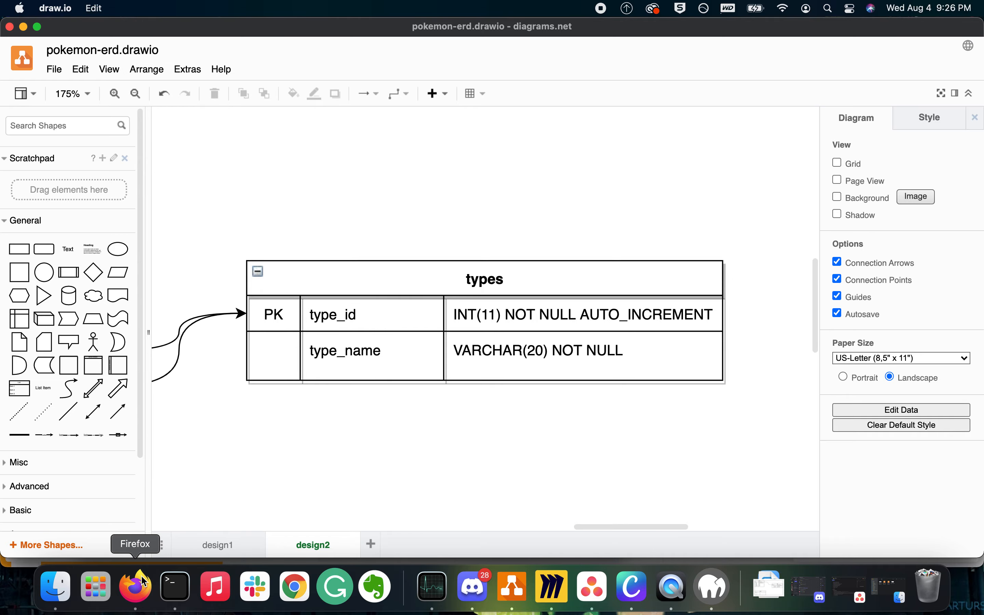
# - Switch to phpMyAdmin in Firefox and look through the rows of the evolutions table in pokemon_four
pyautogui.hotkey('ctrl', 'Up')
pyautogui.click(356, 412)
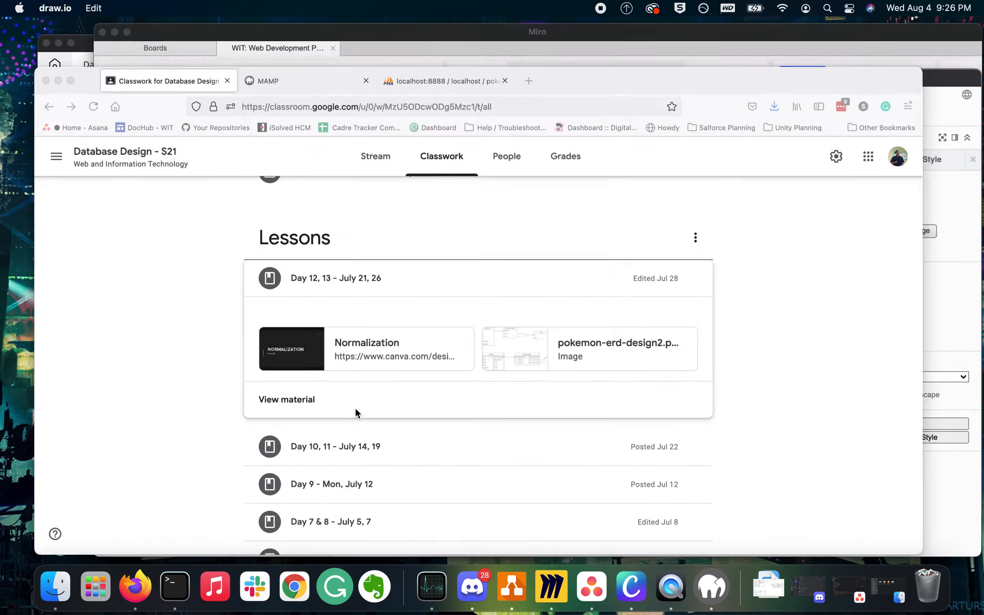
pyautogui.click(321, 35)
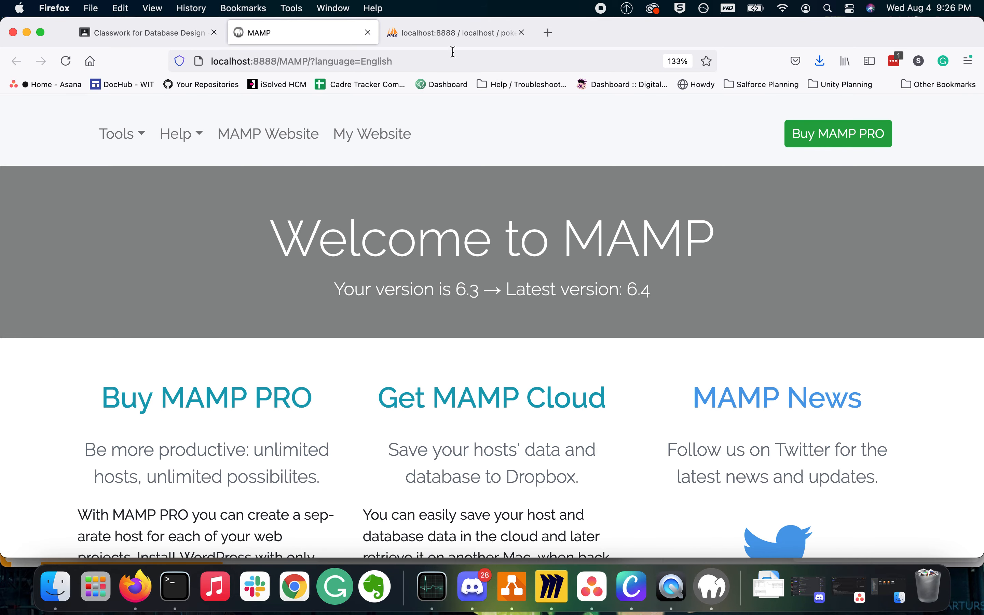
pyautogui.click(453, 33)
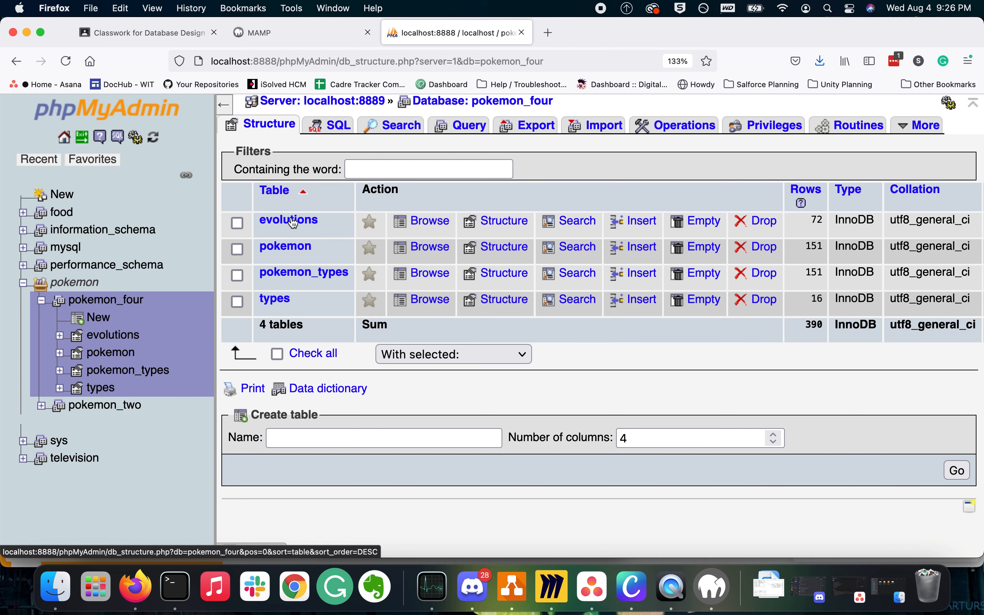
pyautogui.click(281, 220)
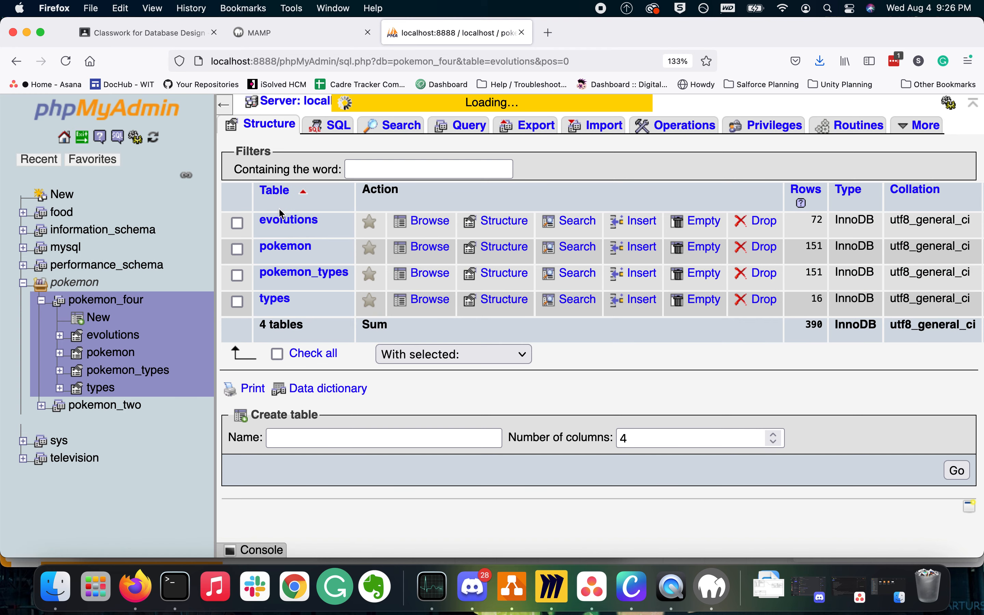
pyautogui.scroll(-10, 535, 318)
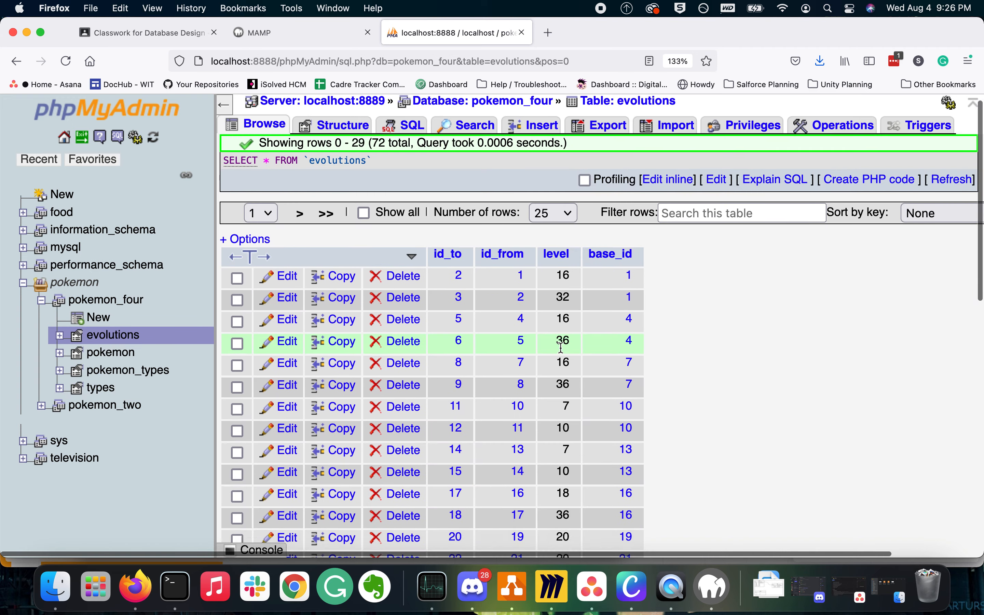
pyautogui.scroll(12, 560, 346)
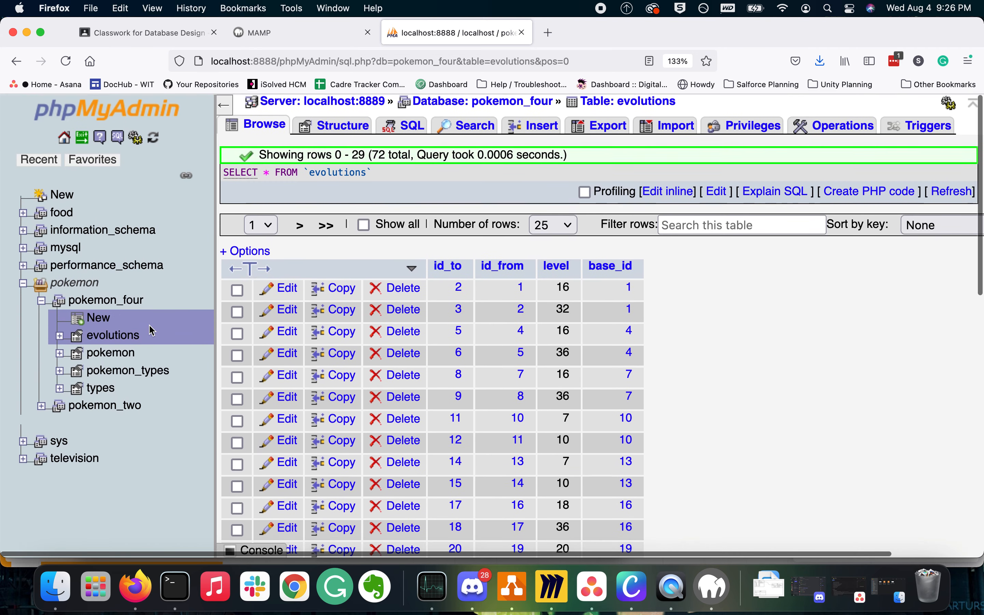
# - Open the pokemon table's structure and browse its rows
pyautogui.click(105, 355)
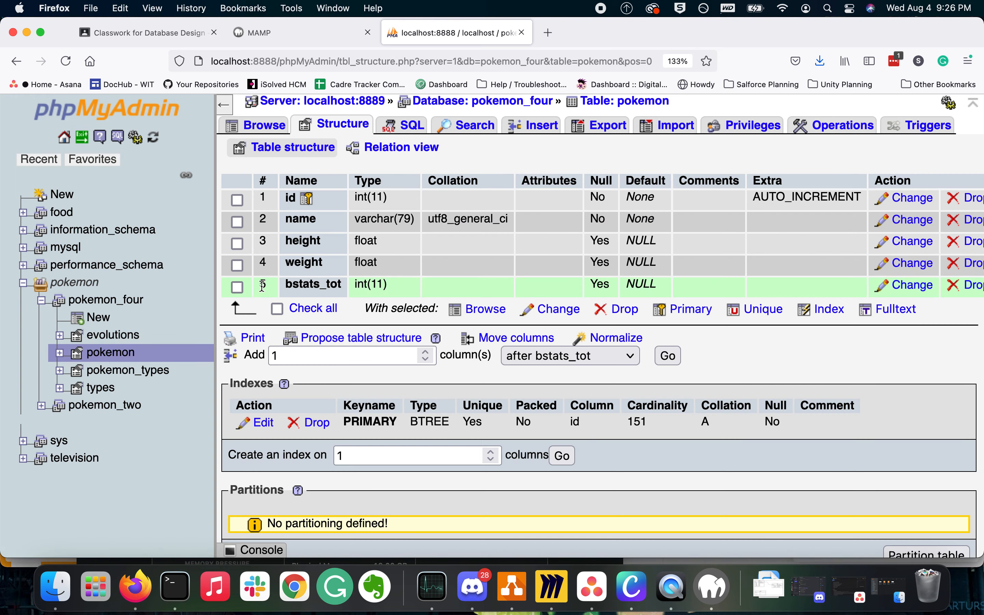
pyautogui.click(284, 130)
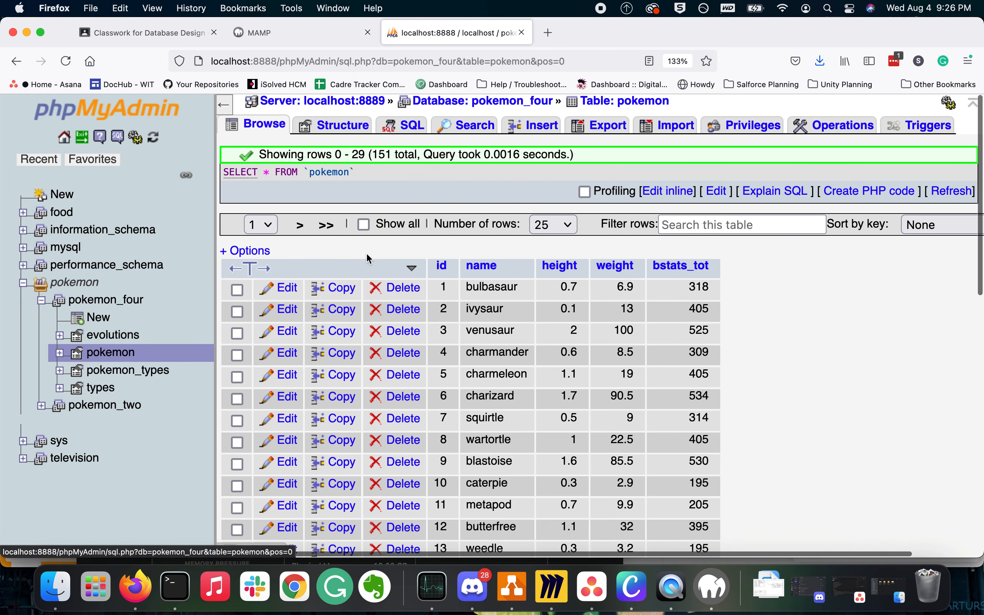
pyautogui.scroll(-3, 567, 358)
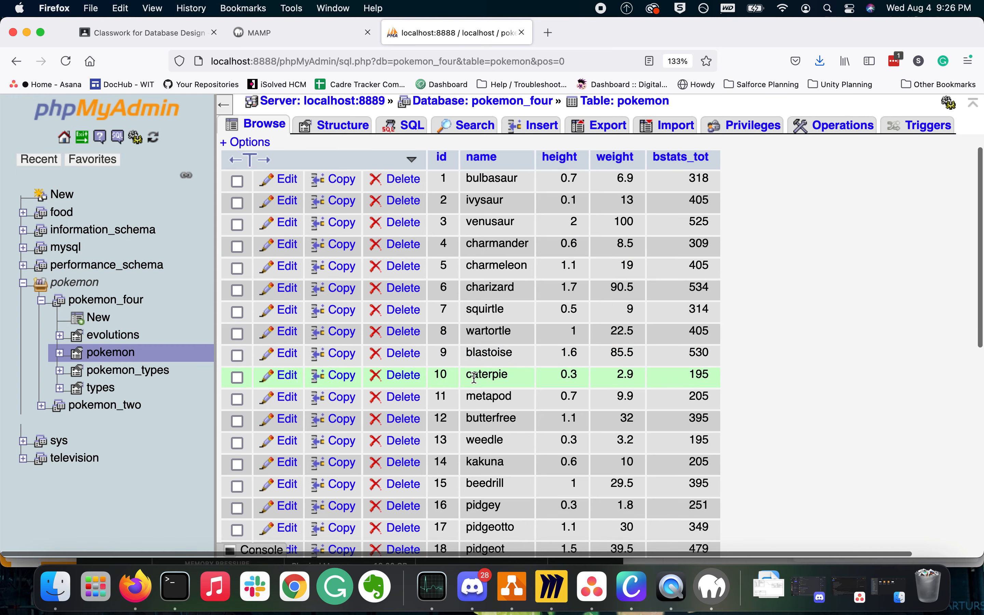
# - Open the types table and browse its type_id and type_name rows
pyautogui.click(94, 390)
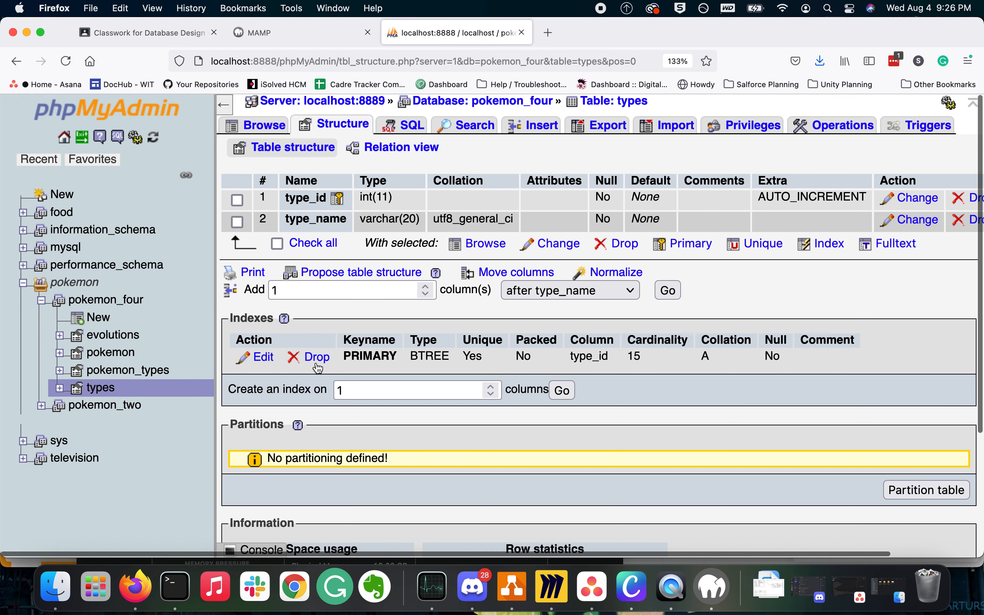
pyautogui.click(265, 124)
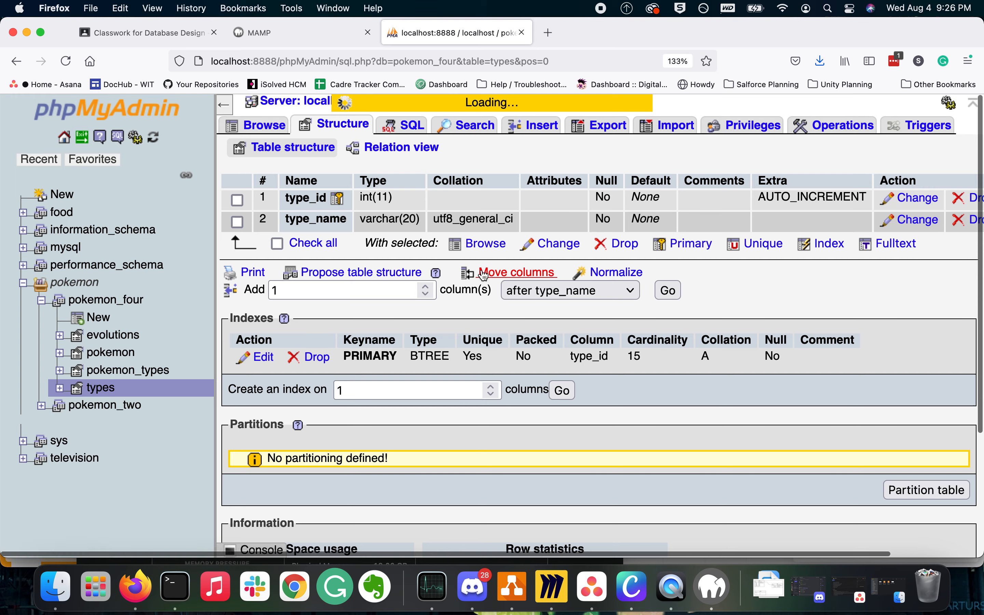
pyautogui.scroll(-3, 607, 383)
pyautogui.scroll(2, 608, 388)
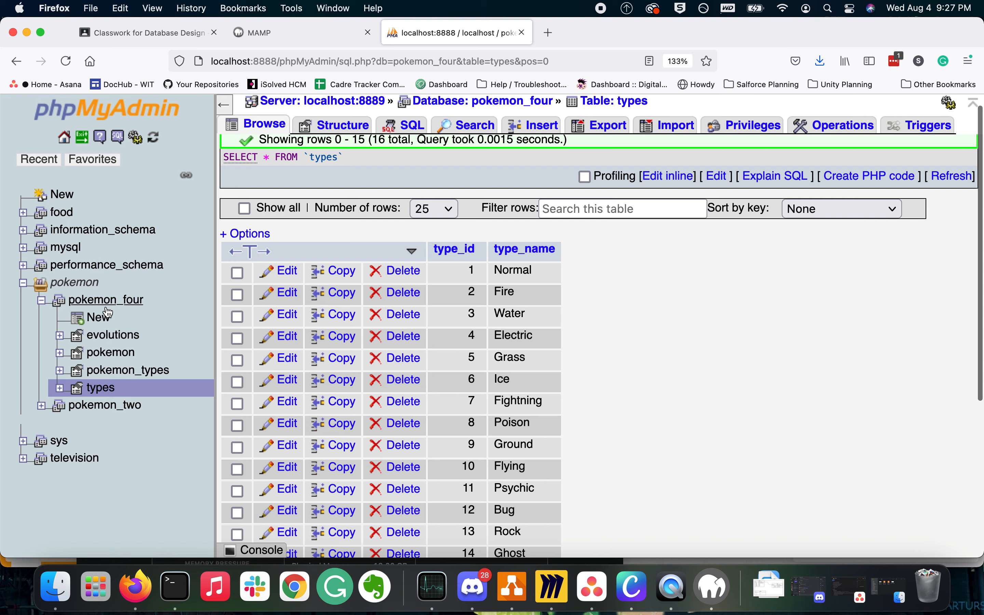
# - Return to the pokemon_four table list and bring the MAMP window forward to view its document root
pyautogui.click(100, 306)
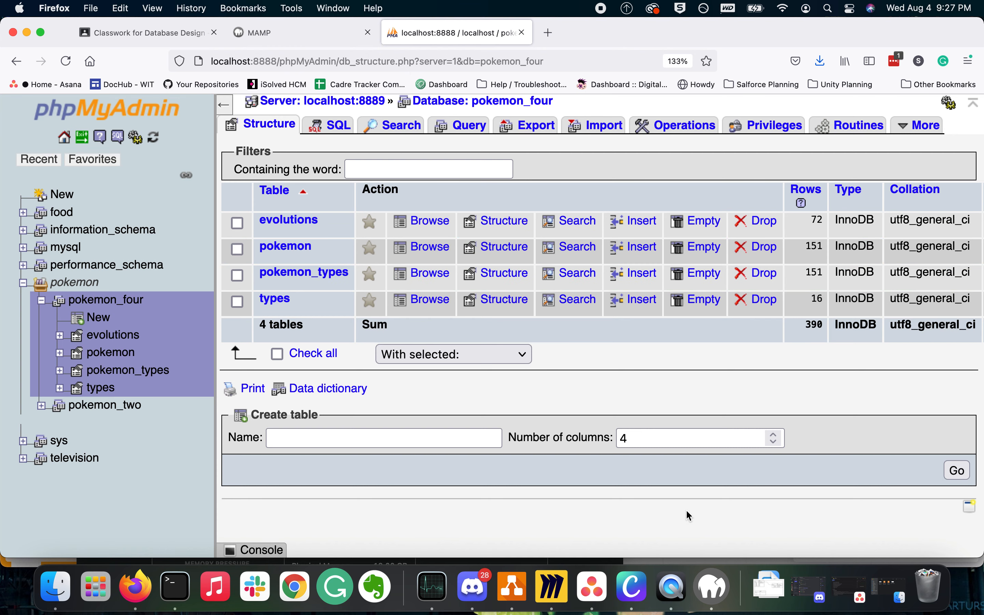
pyautogui.click(712, 586)
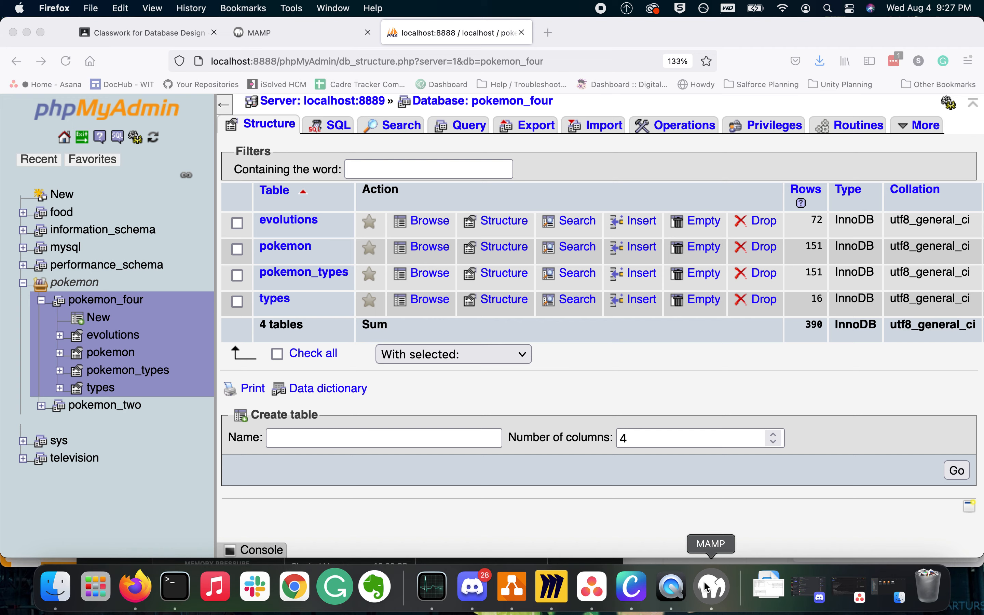
pyautogui.moveTo(406, 187); pyautogui.dragTo(491, 156)
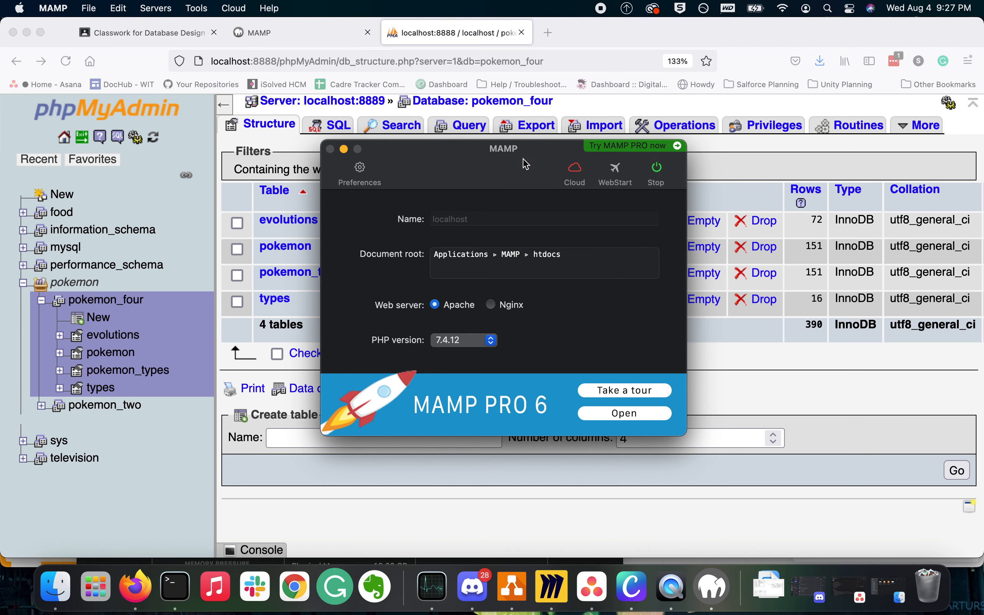
# - Switch to Finder, open the Applications folder, and locate and select the MAMP PRO application
pyautogui.click(56, 588)
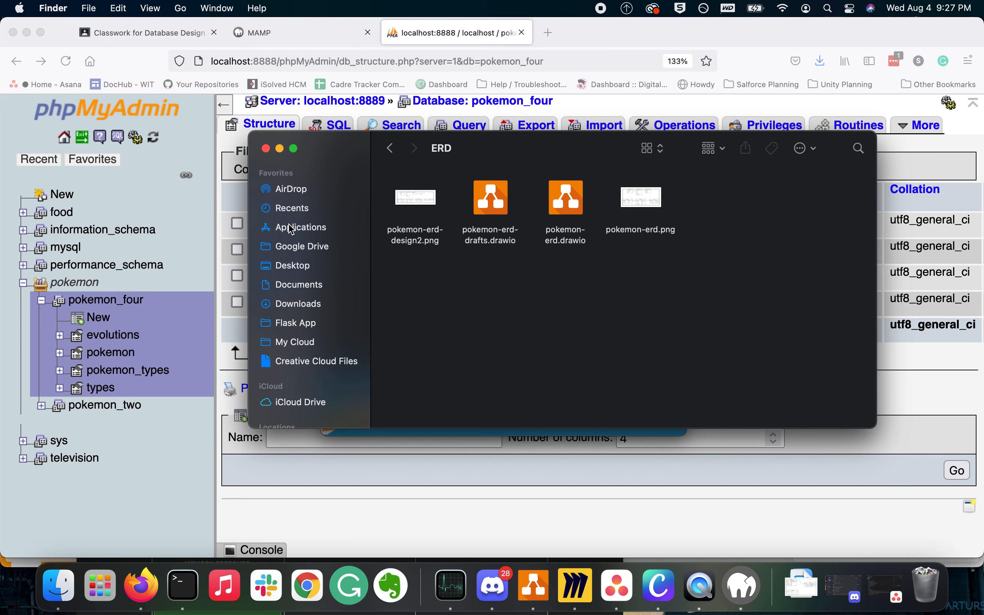
pyautogui.click(308, 231)
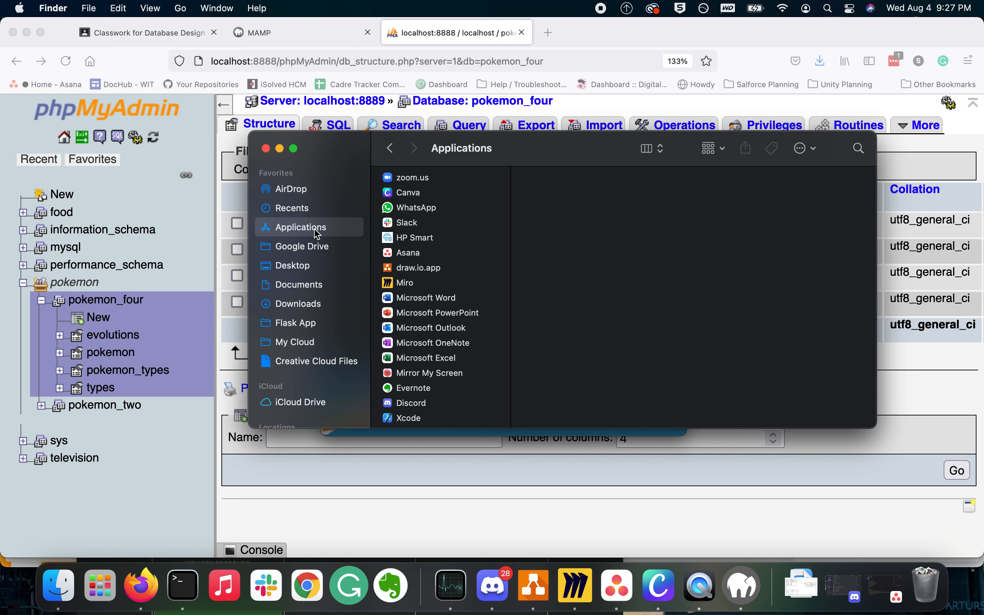
pyautogui.scroll(2, 443, 200)
pyautogui.scroll(-15, 443, 200)
pyautogui.scroll(-10, 444, 199)
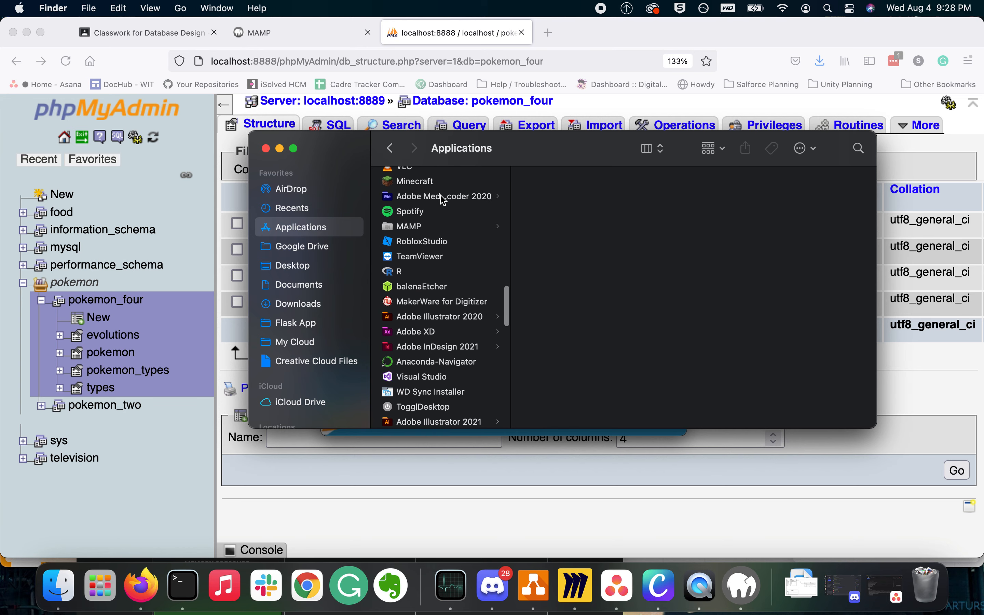
pyautogui.scroll(3, 439, 257)
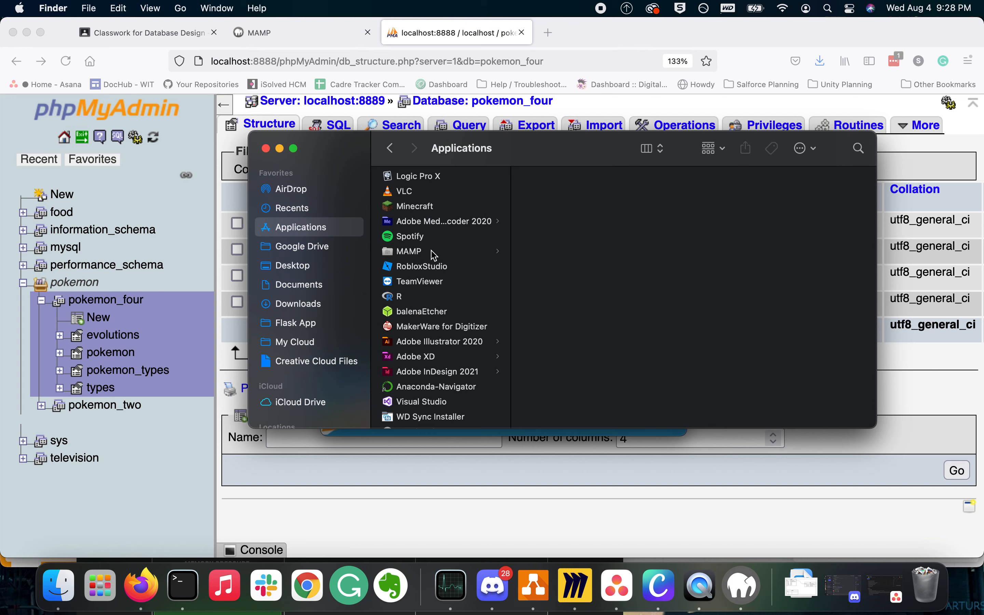
pyautogui.scroll(15, 434, 255)
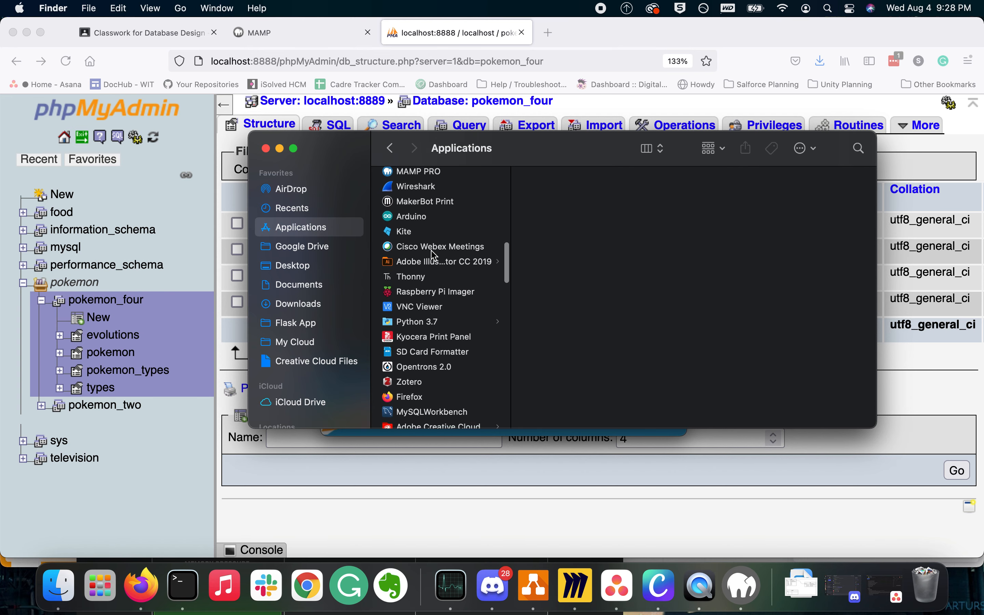
pyautogui.scroll(3, 435, 255)
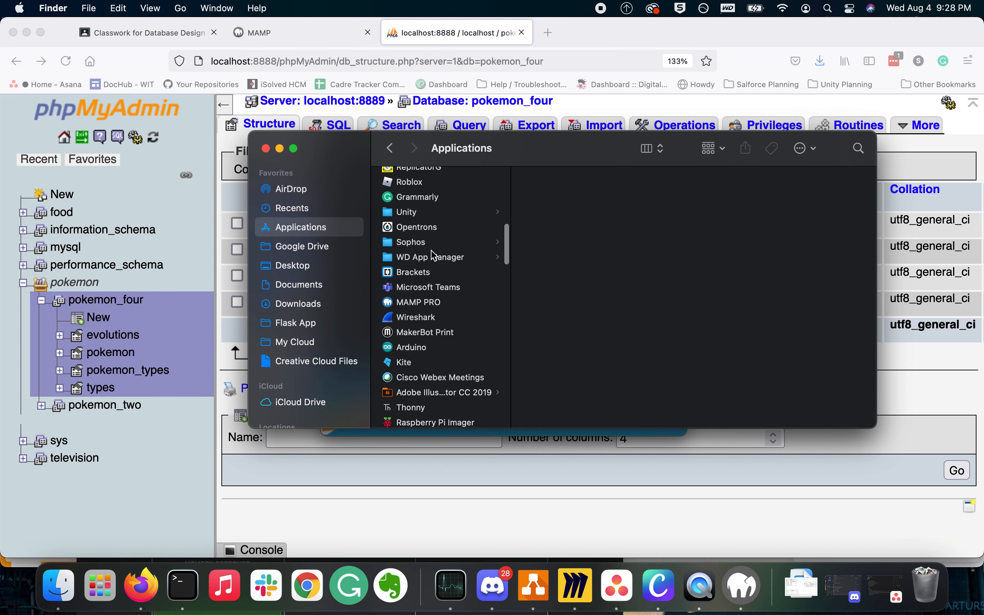
pyautogui.click(413, 304)
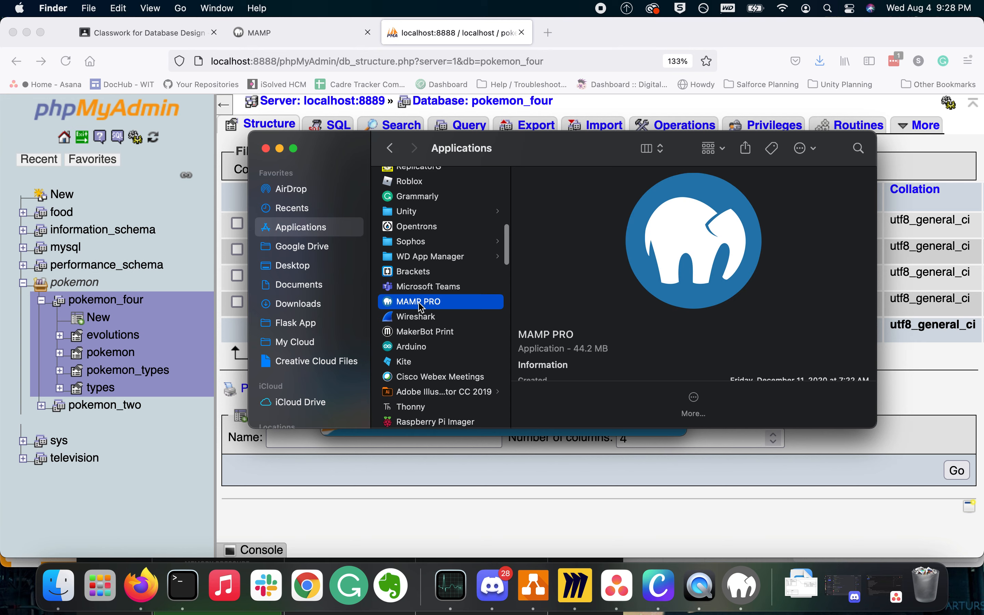
# - Open the htdocs folder inside the MAMP folder in Applications and select index.php to preview it
pyautogui.scroll(-15, 421, 307)
pyautogui.scroll(-5, 422, 307)
pyautogui.scroll(3, 419, 303)
pyautogui.click(409, 286)
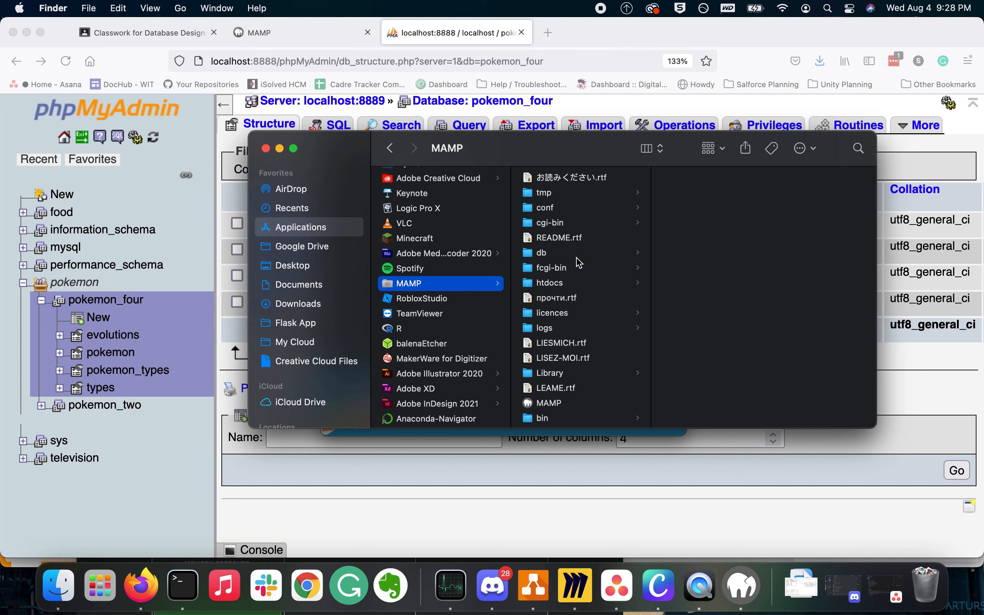
pyautogui.scroll(2, 582, 239)
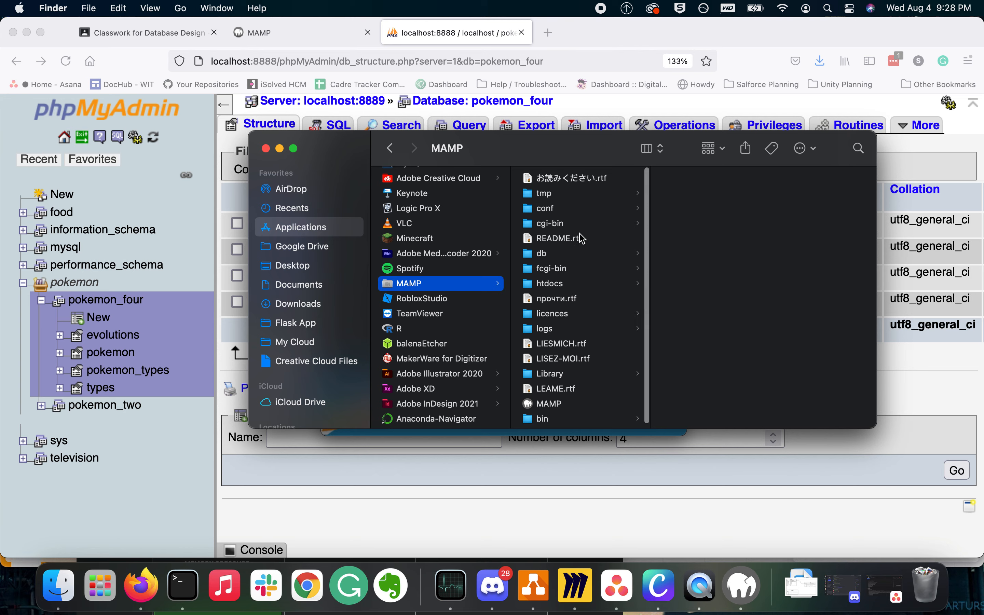
pyautogui.click(557, 290)
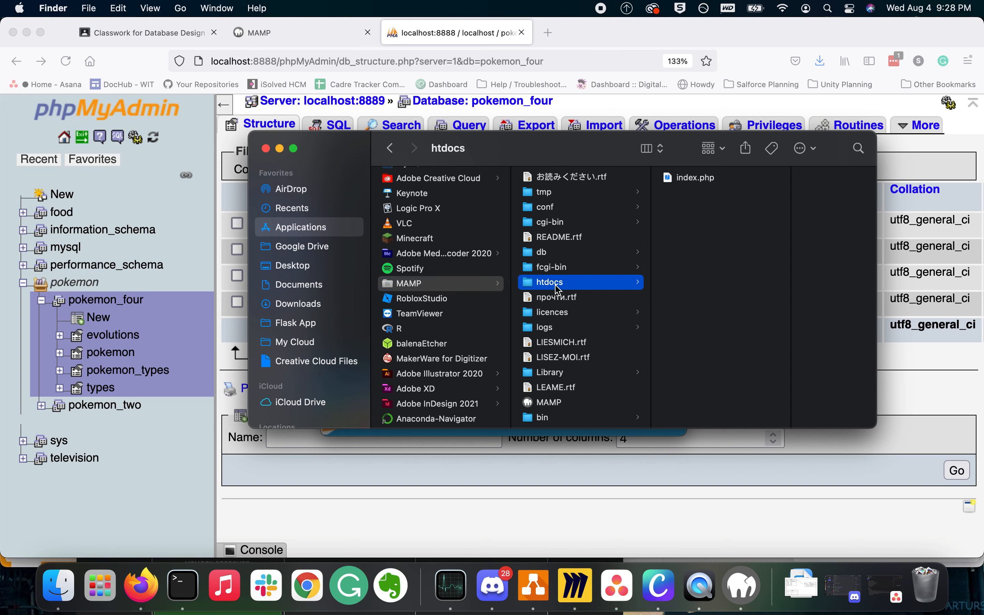
pyautogui.click(689, 179)
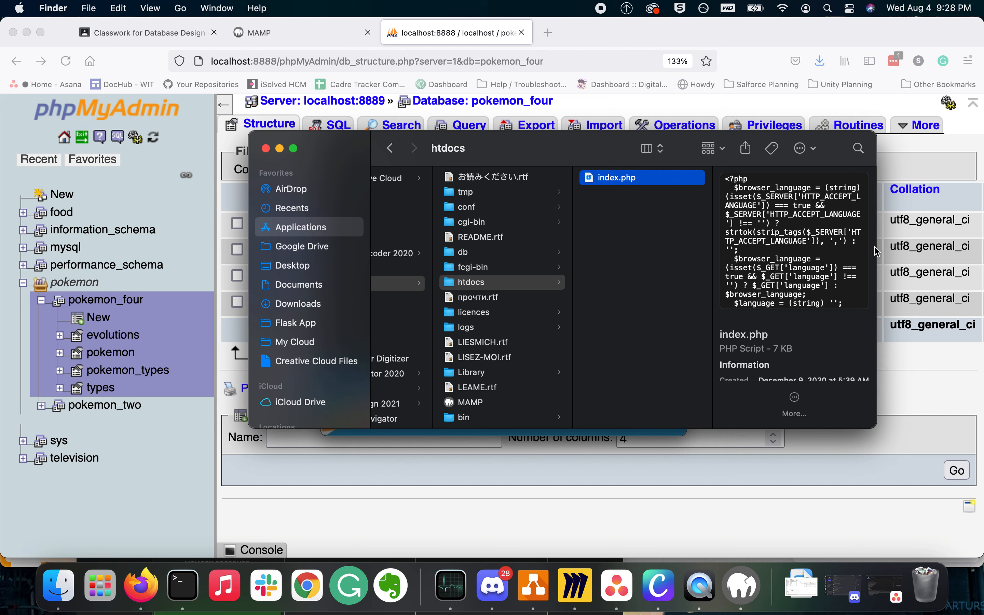
# - Widen the Finder window and its folder columns so the path from MAMP to htdocs is fully visible
pyautogui.moveTo(876, 250); pyautogui.dragTo(941, 248)
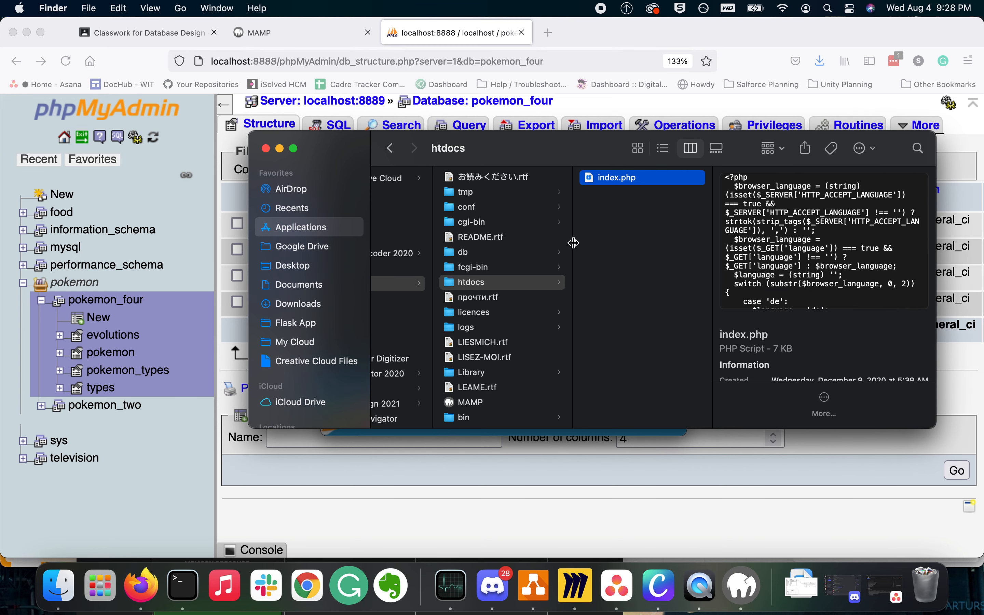
pyautogui.moveTo(573, 243); pyautogui.dragTo(621, 243)
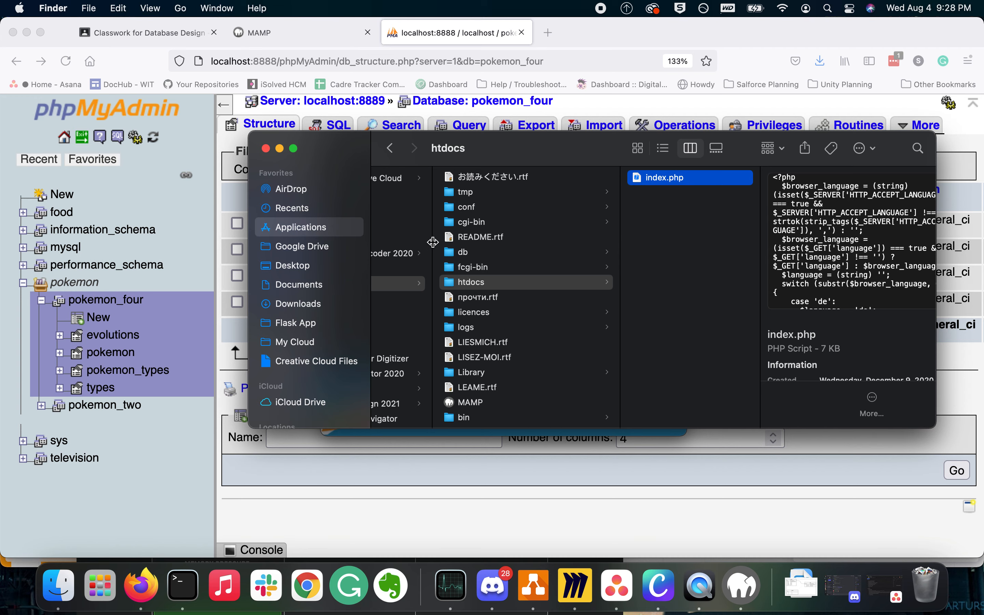
pyautogui.moveTo(432, 242); pyautogui.dragTo(490, 243)
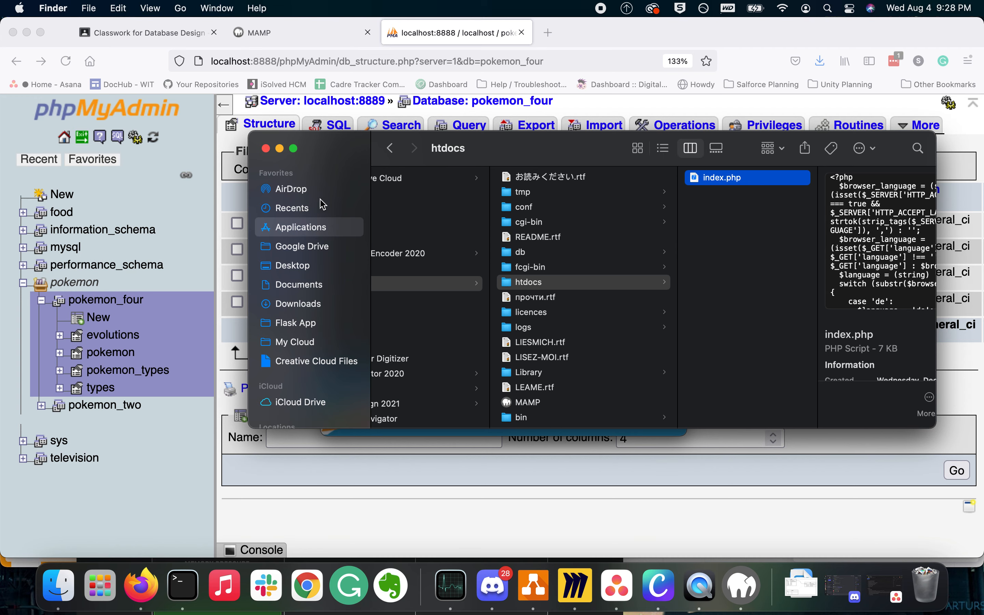
pyautogui.moveTo(250, 195); pyautogui.dragTo(125, 194)
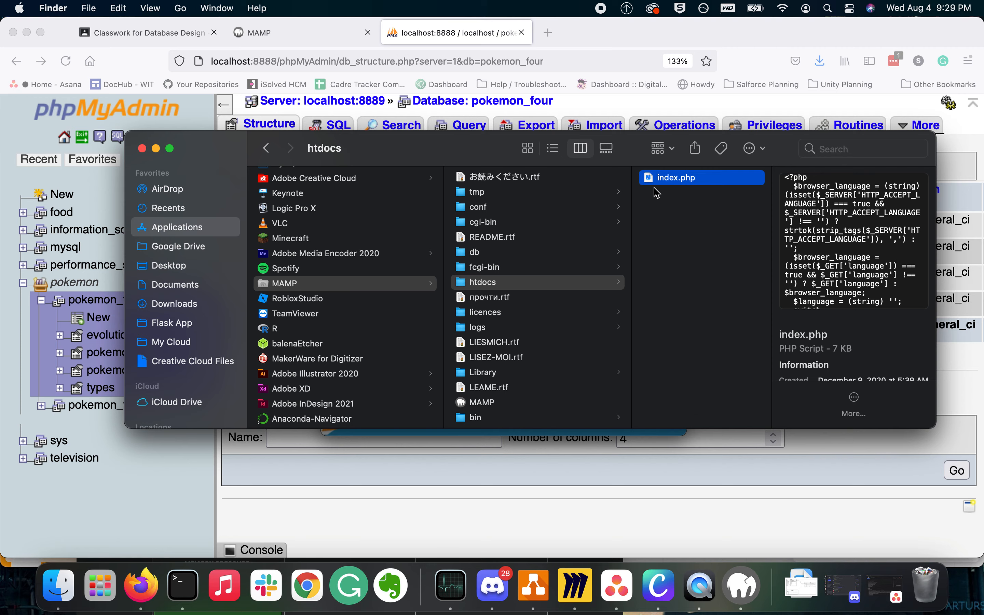
# - Switch to Firefox, open a new tab, and enter localhost:8888 as the address without loading it
pyautogui.click(465, 32)
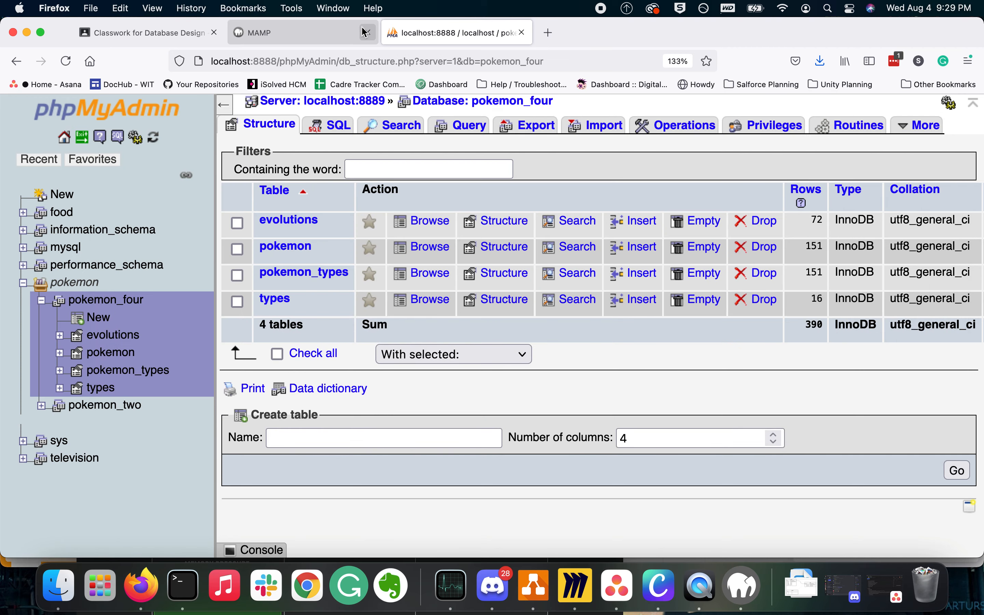
pyautogui.click(551, 32)
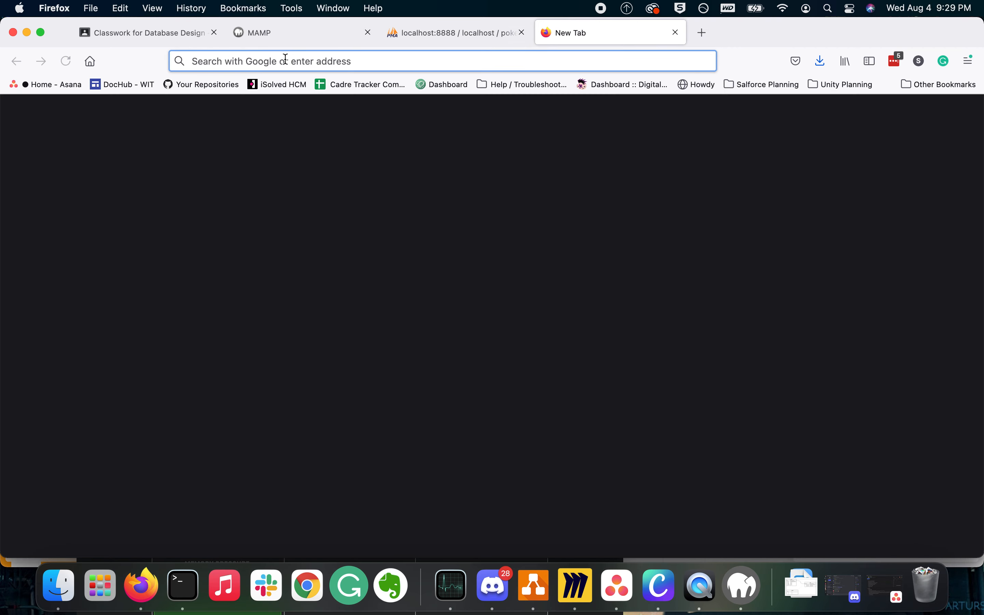
pyautogui.click(286, 61)
pyautogui.write('localhos')
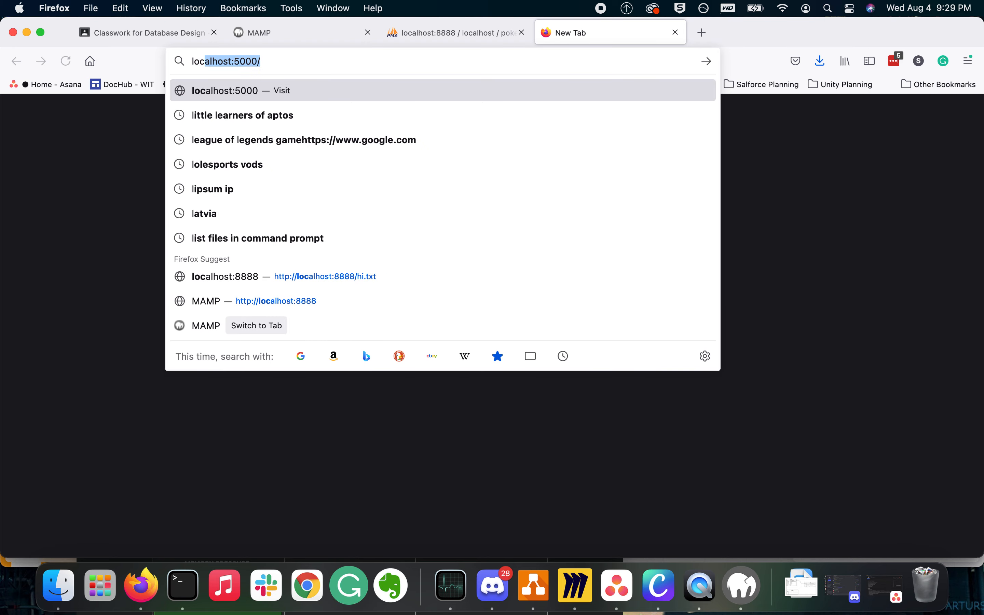
pyautogui.write('t:')
pyautogui.press('BackSpace')
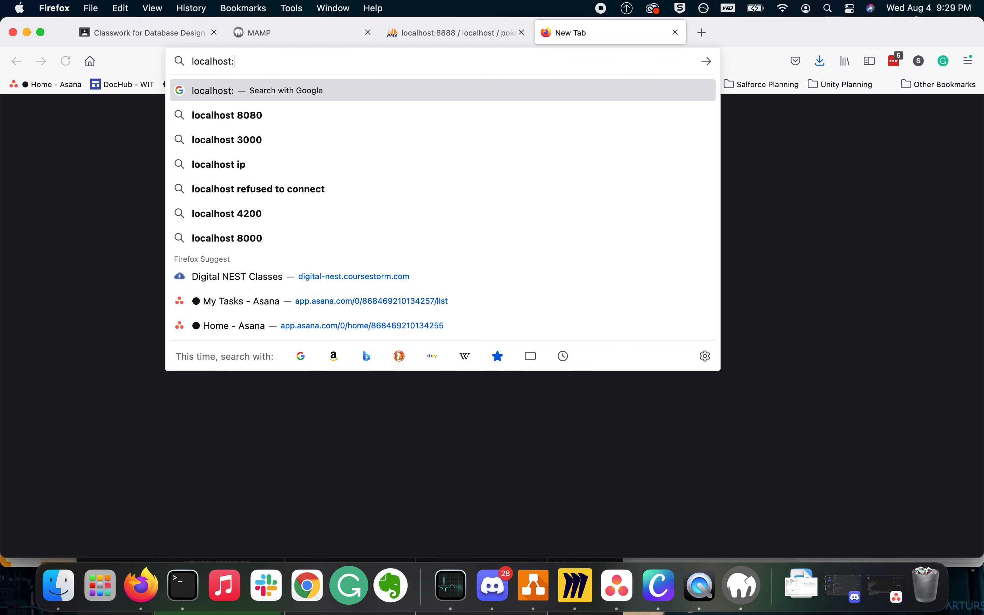
pyautogui.write('8888')
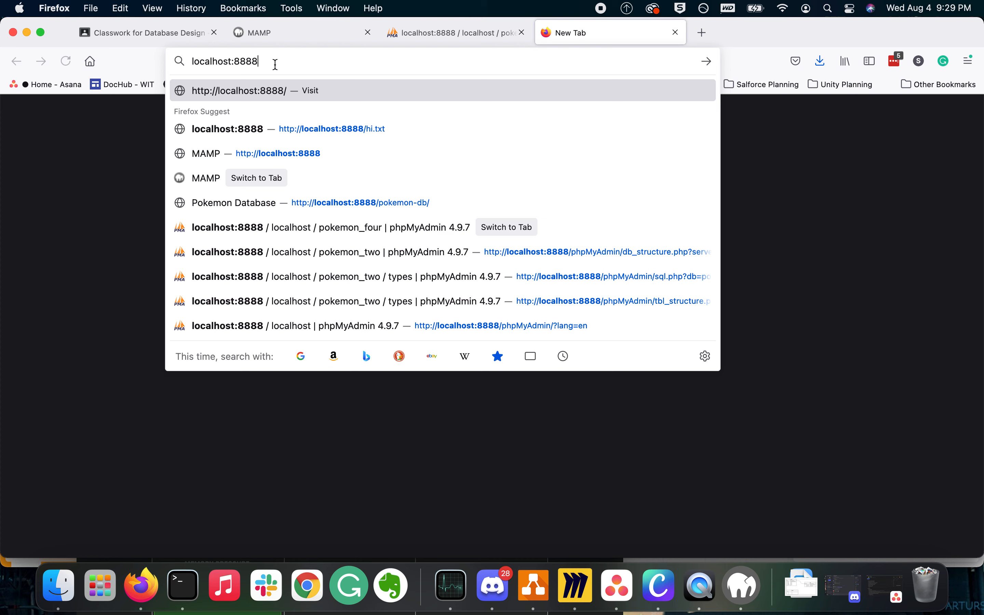
# - Check the port in the addresses of the open MAMP and phpMyAdmin tabs, and load localhost:8888 in the new tab
pyautogui.moveTo(271, 63); pyautogui.dragTo(231, 63)
pyautogui.click(280, 33)
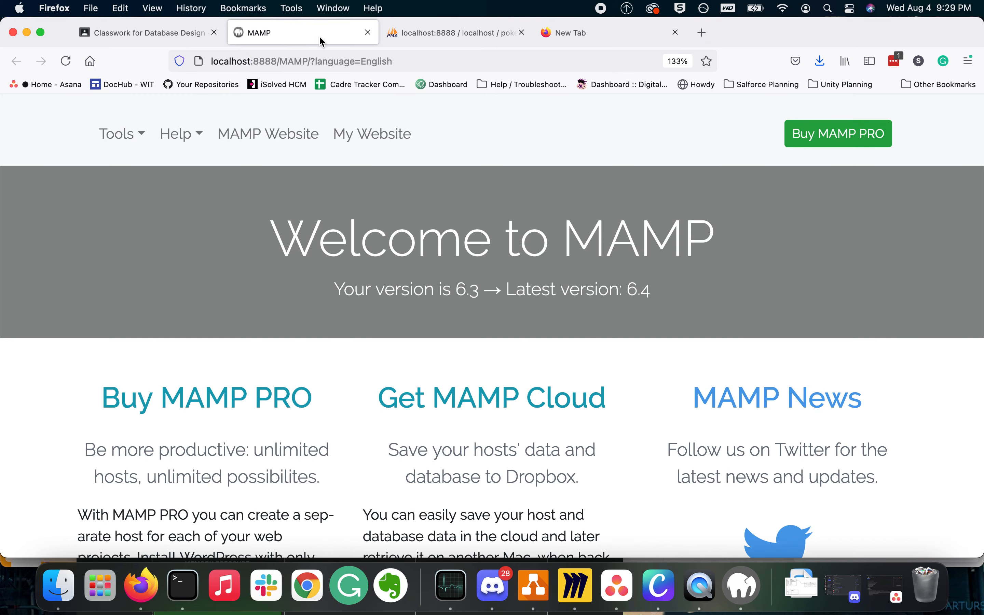
pyautogui.click(423, 35)
pyautogui.click(280, 62)
pyautogui.click(280, 61)
pyautogui.moveTo(280, 61); pyautogui.dragTo(250, 61)
pyautogui.click(270, 37)
pyautogui.click(594, 39)
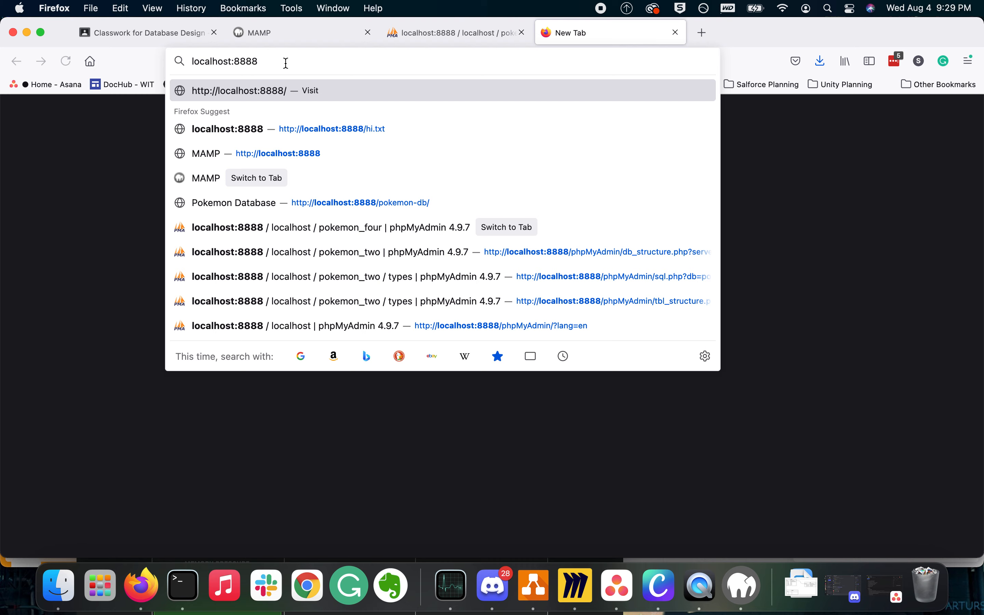
pyautogui.press('Return')
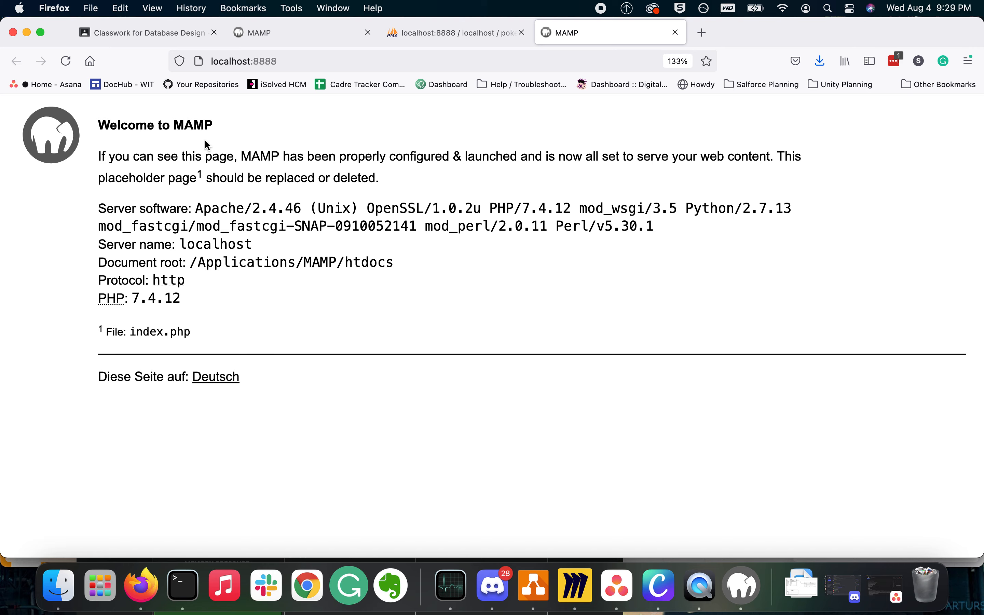
# - Switch to Finder to point out index.php in the htdocs folder, and return to the localhost:8888 page in Firefox
pyautogui.click(59, 586)
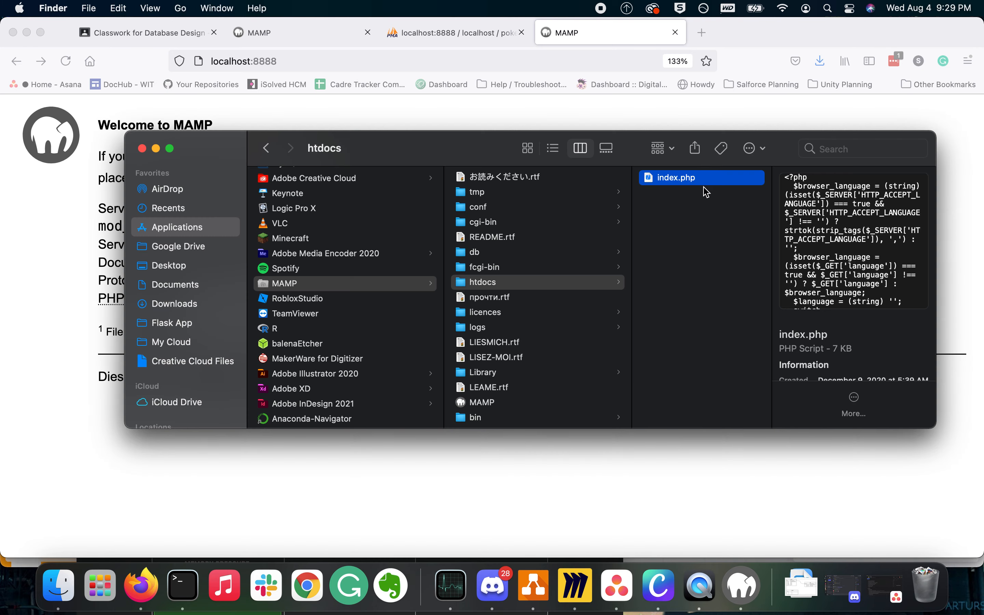
pyautogui.click(677, 192)
pyautogui.click(691, 182)
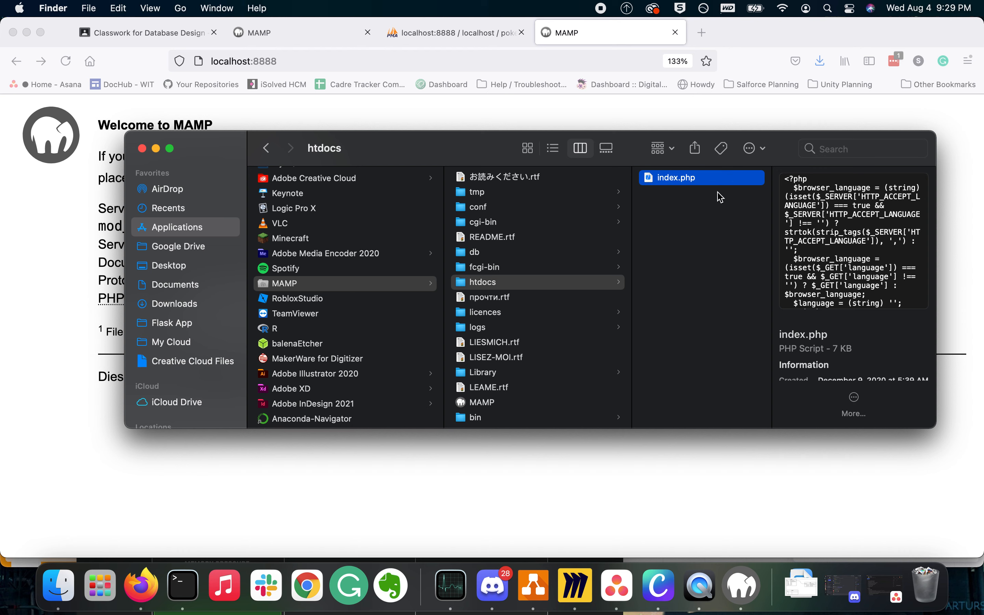
pyautogui.click(265, 475)
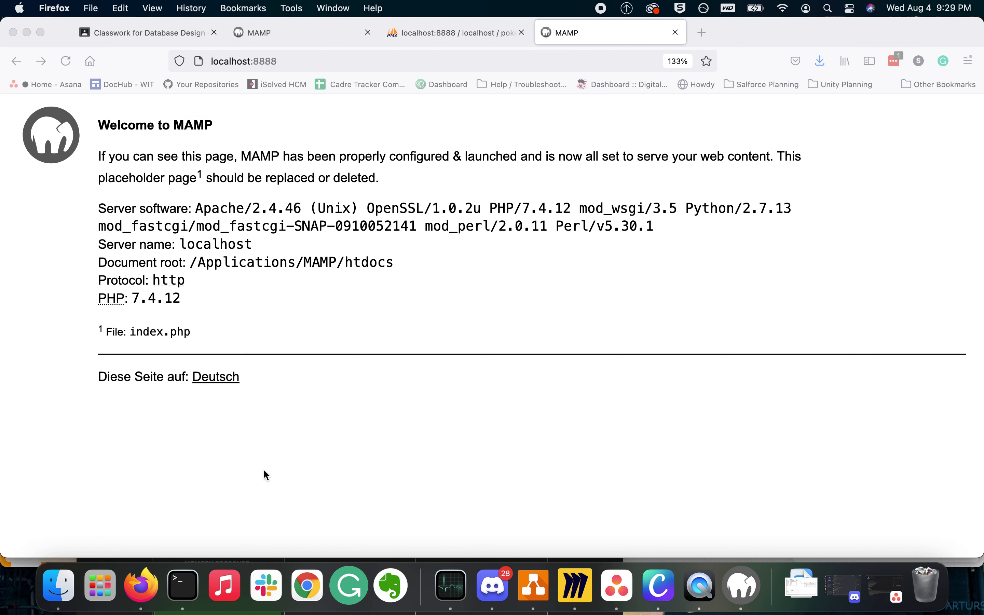